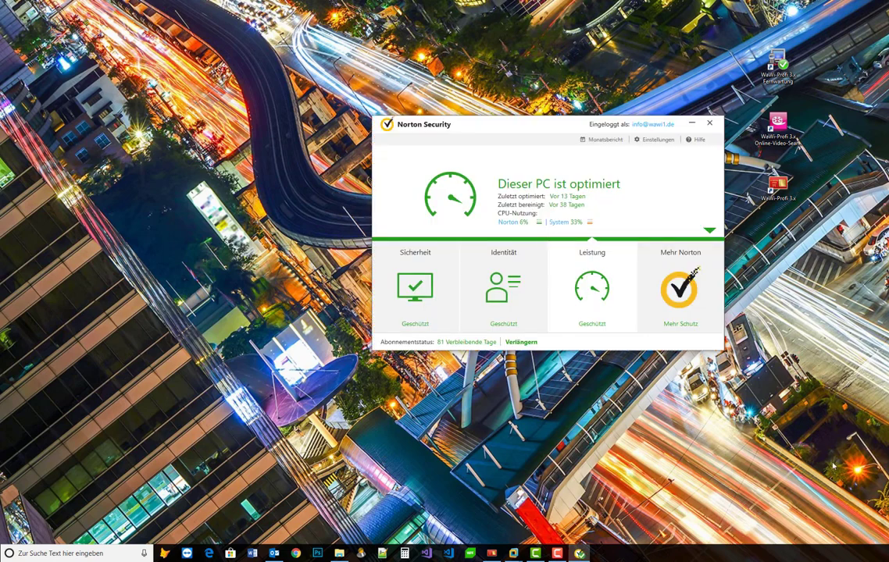
- Open the Norton settings and view the general firewall settings
left_click(654, 143)
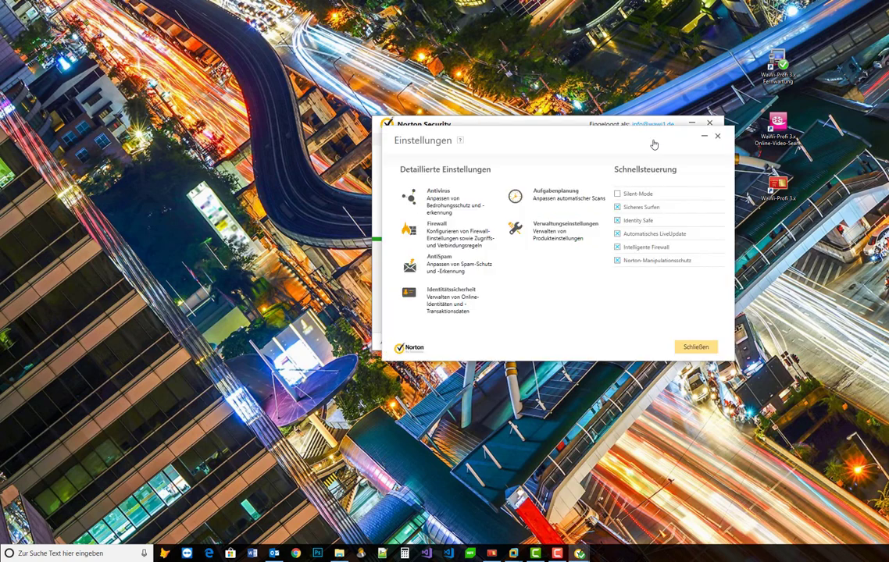
left_click_drag(620, 133, 638, 189)
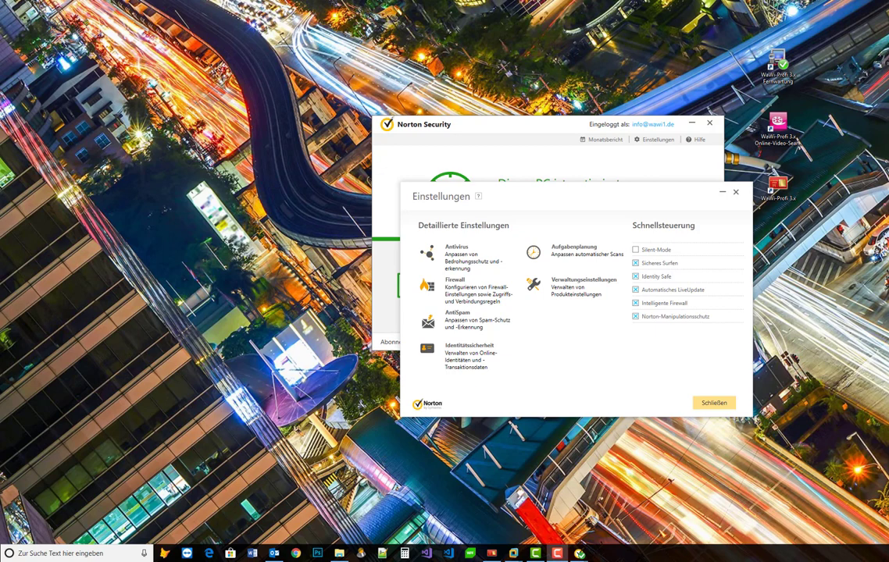
left_click(459, 286)
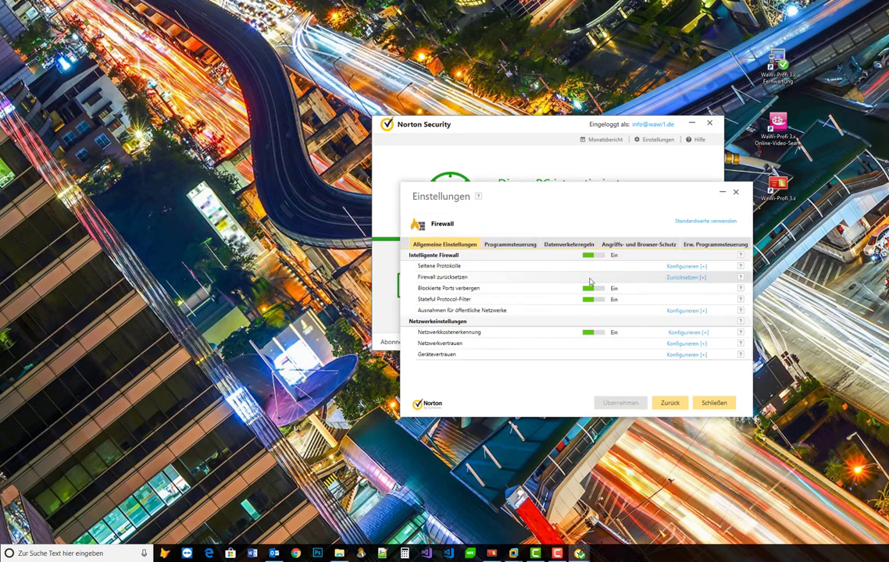
key("Escape")
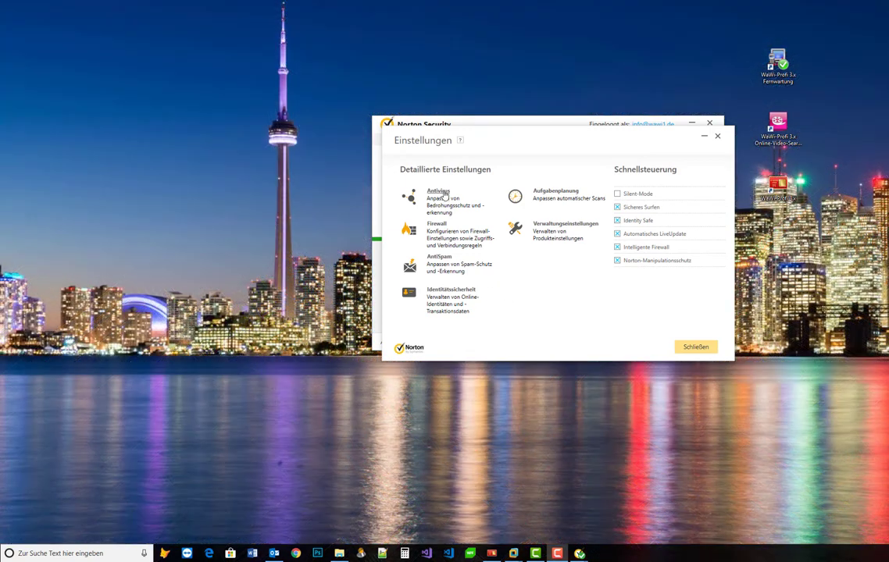
- Open the antivirus scan and risk settings and configure the elements to exclude from scans
left_click(445, 195)
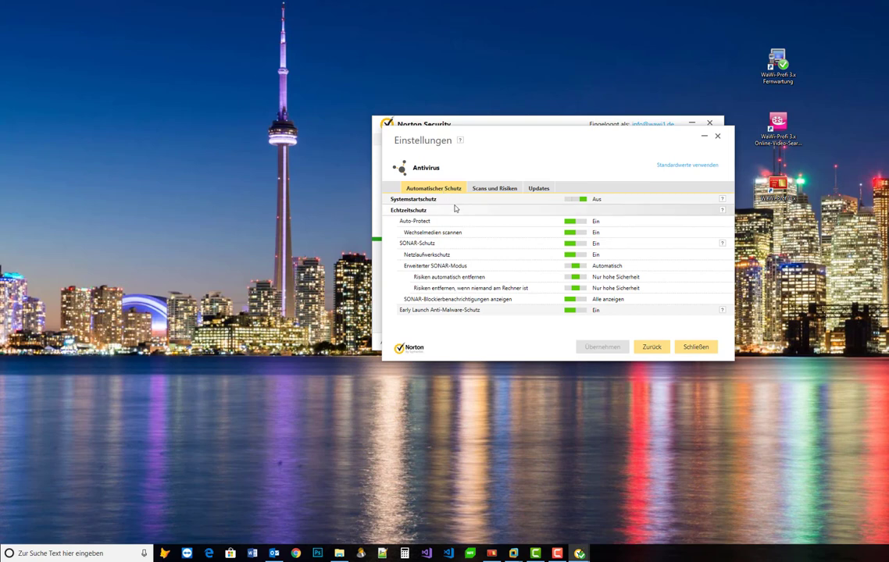
left_click(492, 191)
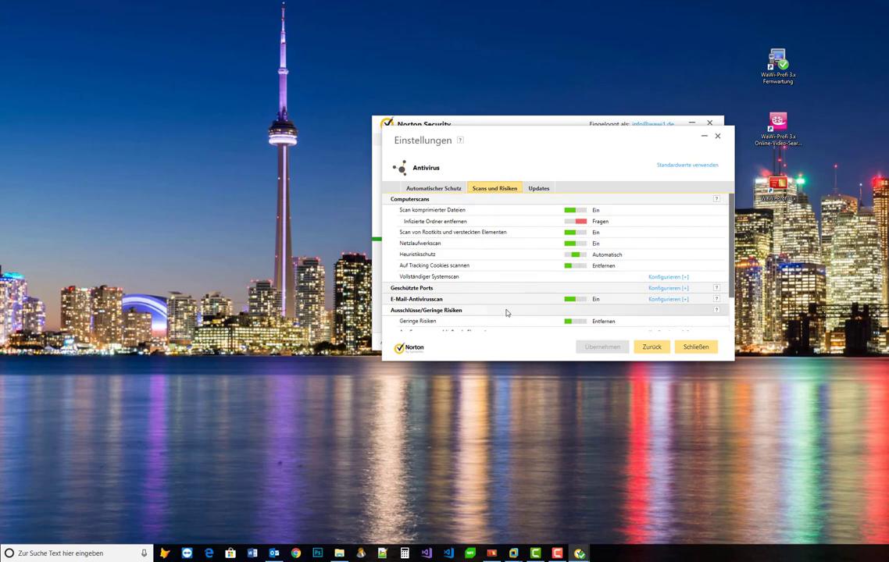
scroll(503, 312, "down", 2)
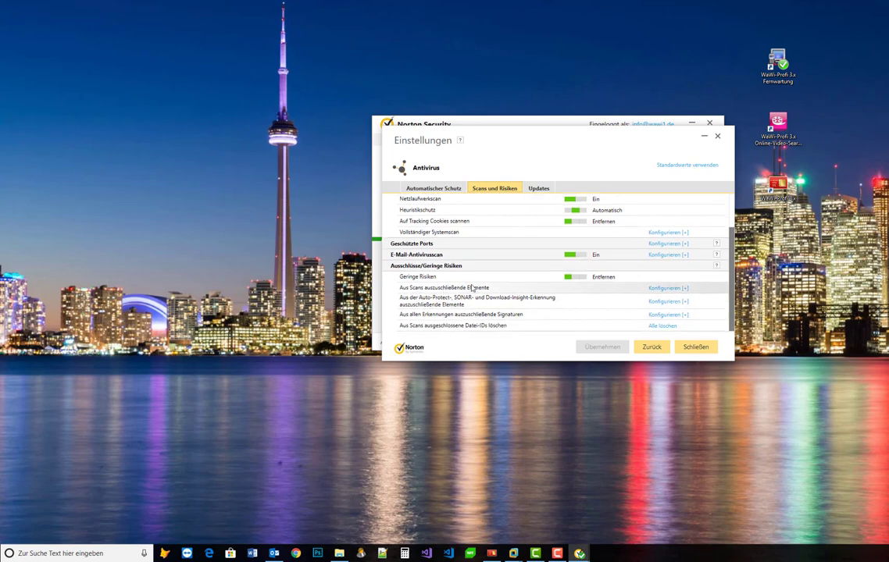
left_click(666, 289)
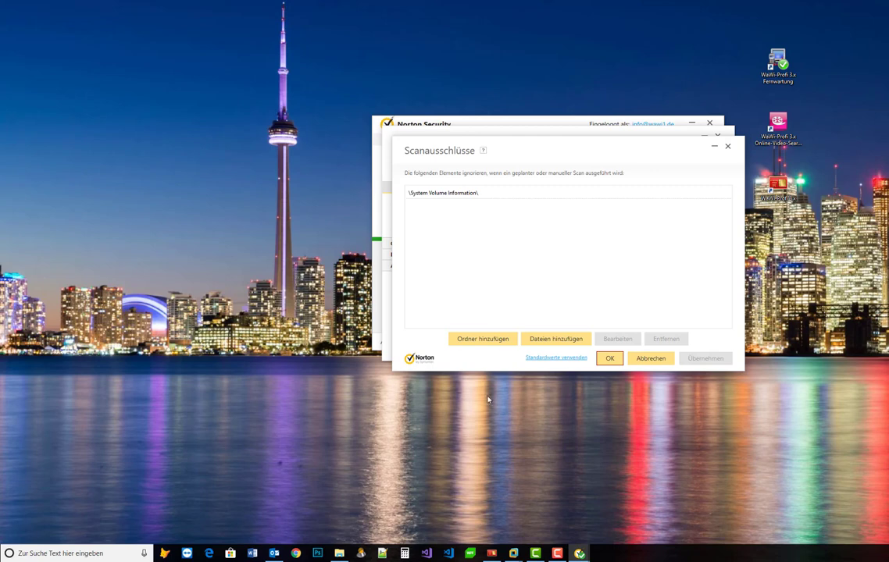
- Start a new folder exclusion and choose the WAWI_PROFI folder on drive Entwickler (E:)
left_click(488, 339)
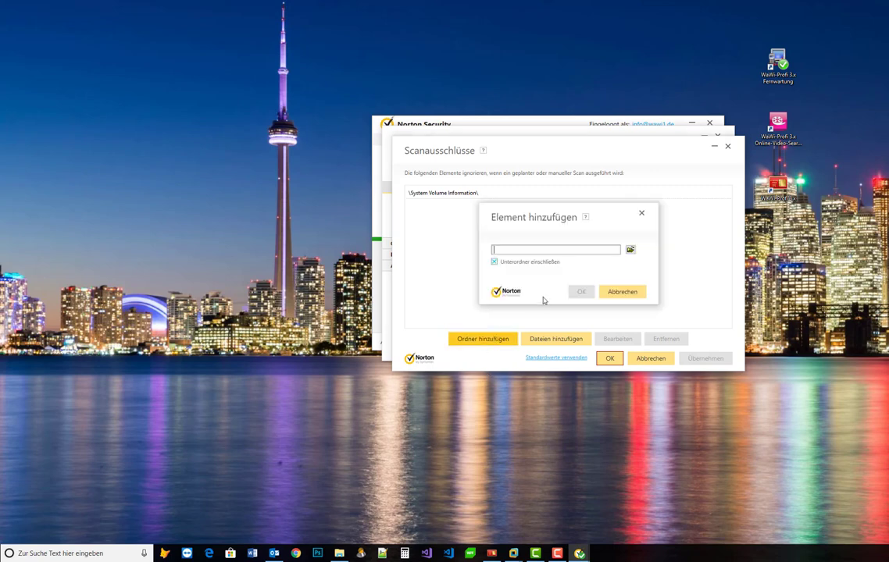
left_click(630, 249)
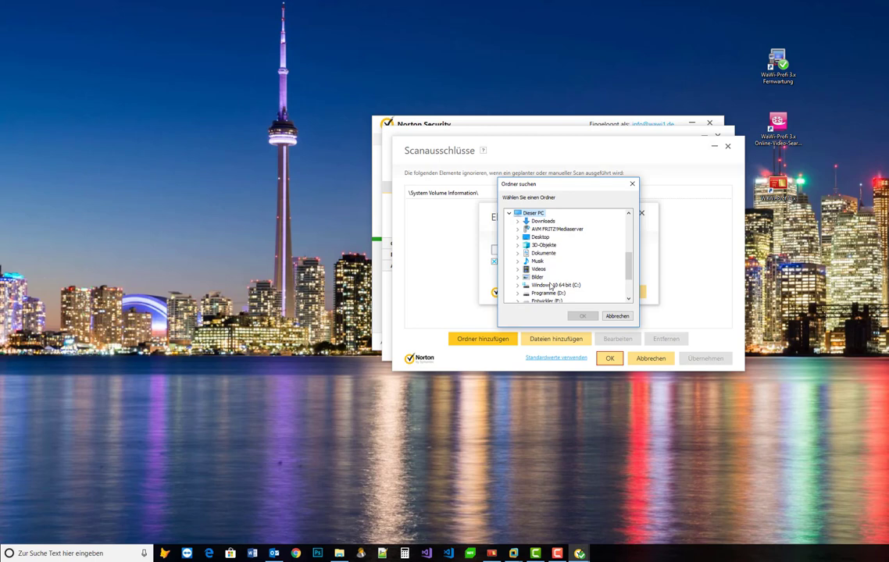
scroll(550, 287, "down", 1)
double_click(547, 277)
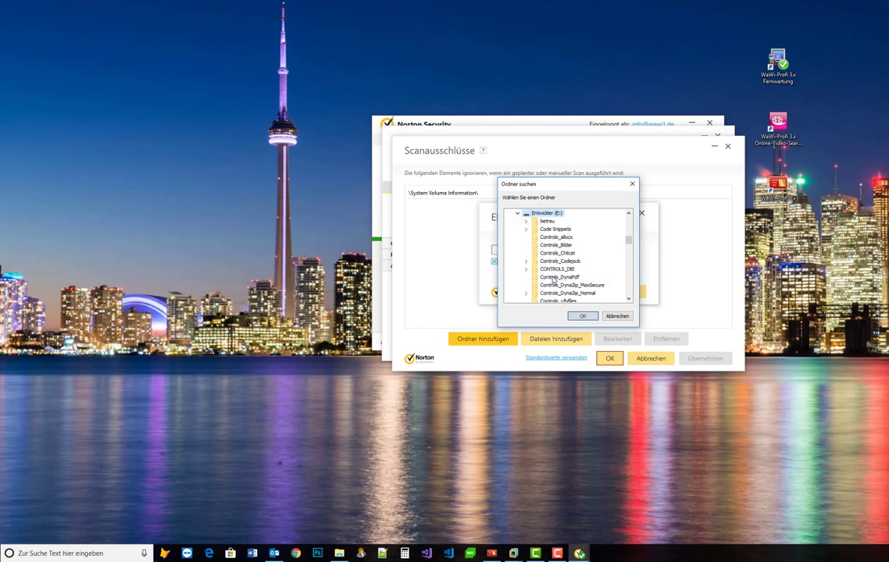
left_click(544, 278)
scroll(546, 281, "down", 10)
left_click(564, 286)
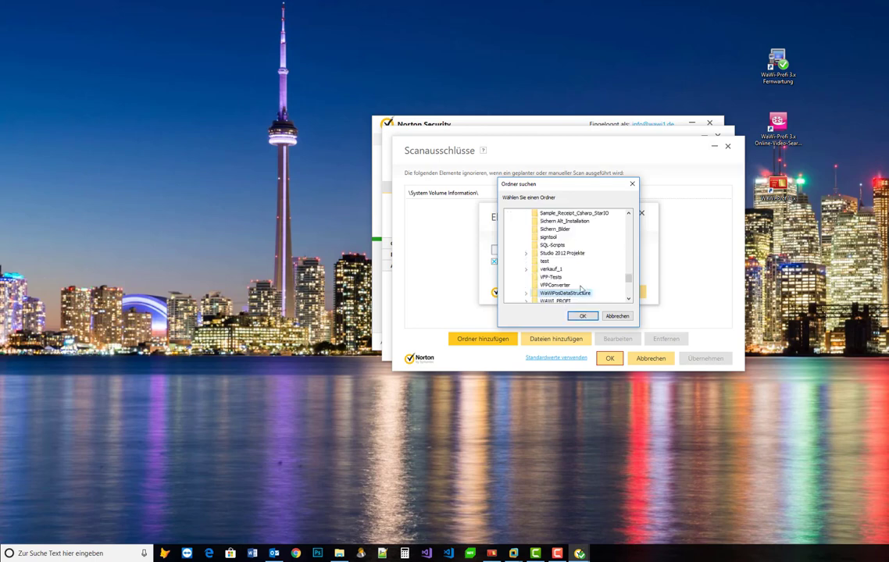
scroll(567, 265, "down", 2)
left_click(566, 253)
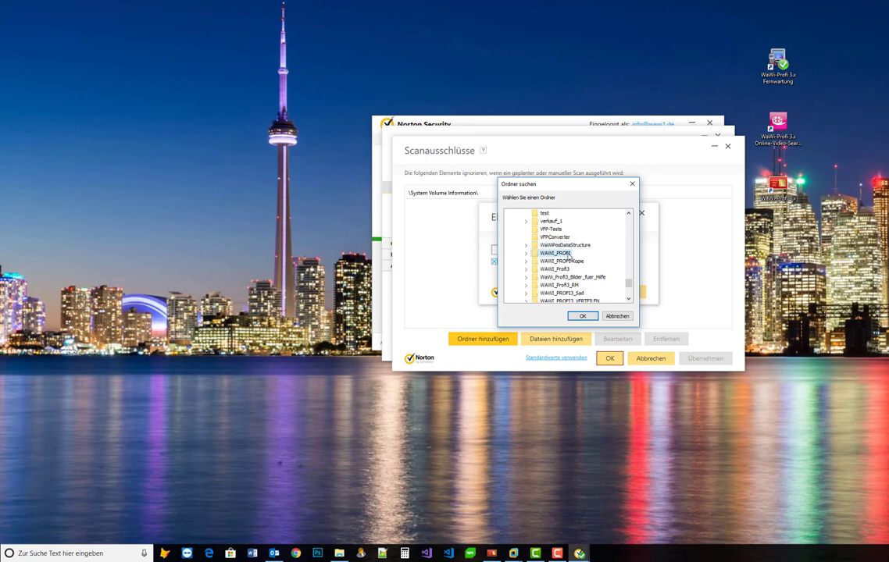
left_click(582, 315)
- Copy the path E:\WAWI_PROFI and add the folder, subfolders included, to the scan exclusions
left_click_drag(533, 250, 492, 250)
key("ctrl+c")
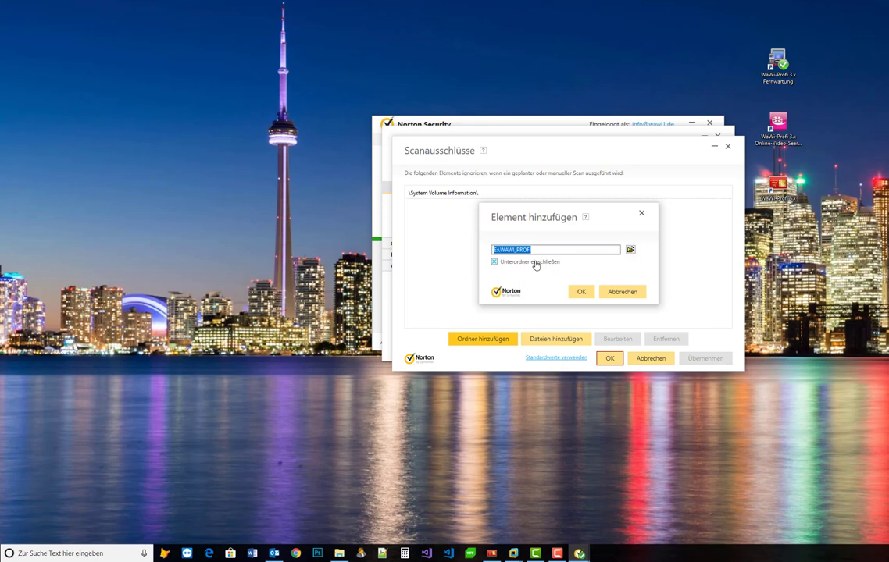
left_click(580, 292)
- Add the folder E:\WAWI_PROFI\DBFS with its subfolders to the scan exclusions, reusing the copied path
left_click(482, 344)
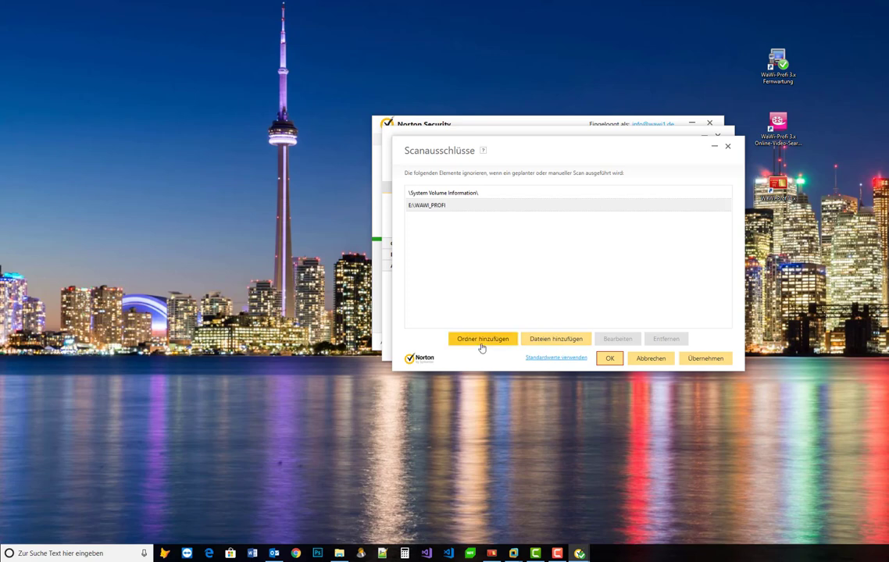
key("ctrl+v")
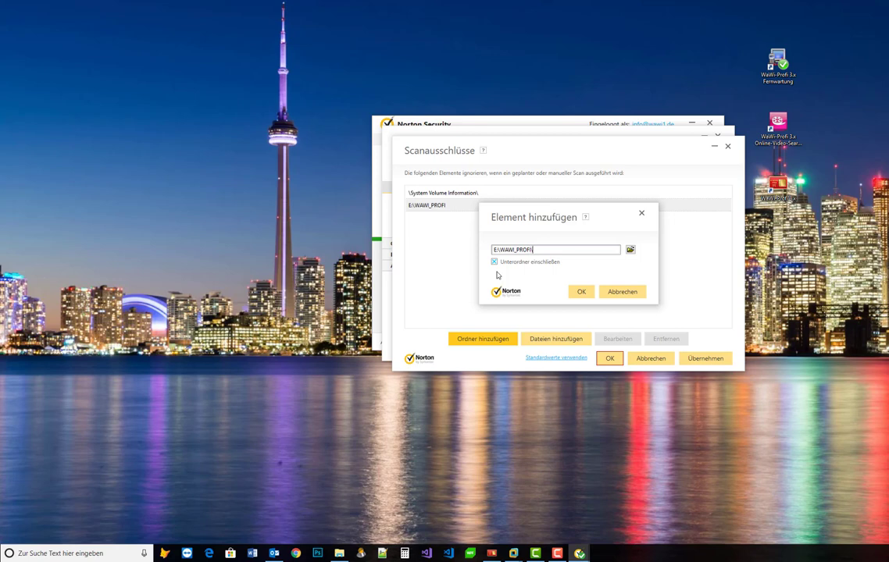
type("\\DBFS")
left_click(582, 292)
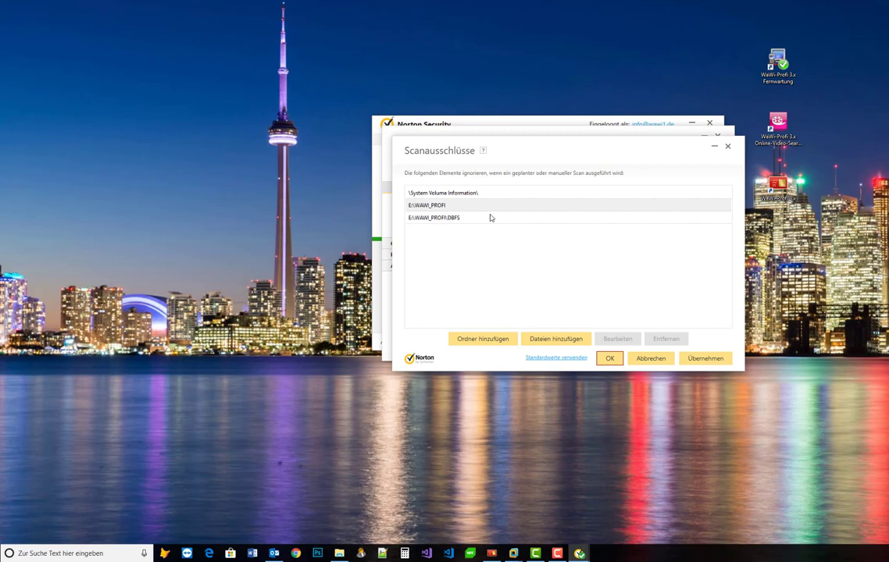
- Start a new file exclusion and browse to the contents of the WAWI_PROFI folder on drive Entwickler (E:)
left_click(542, 340)
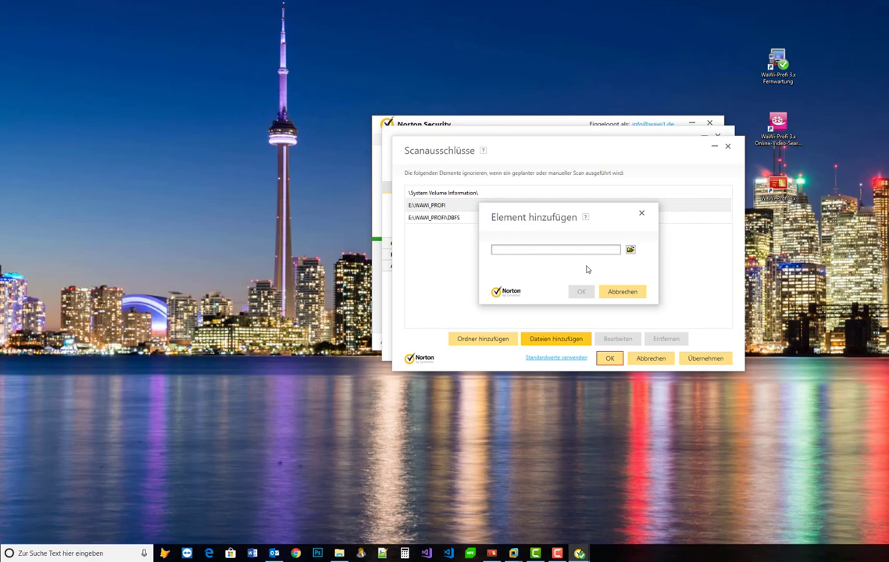
key("ctrl+v")
left_click(631, 250)
scroll(552, 238, "down", 3)
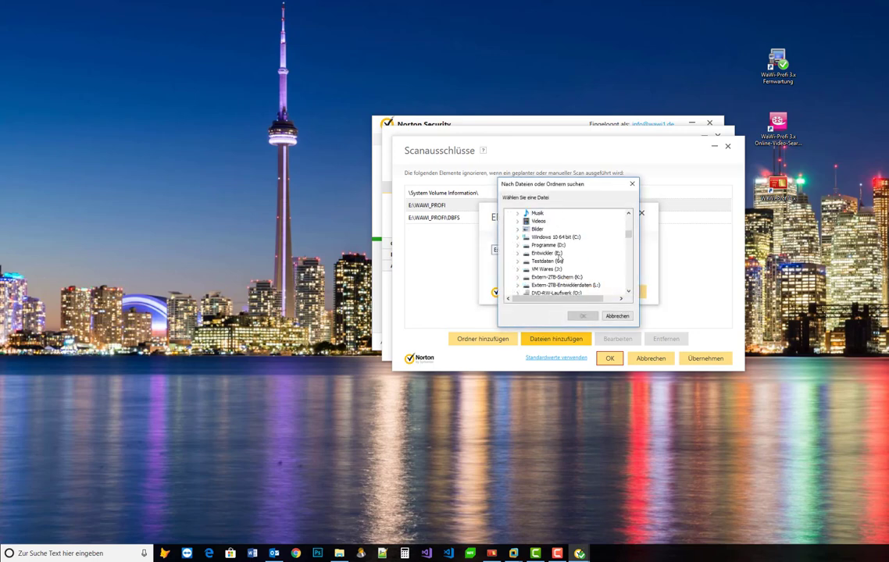
double_click(549, 229)
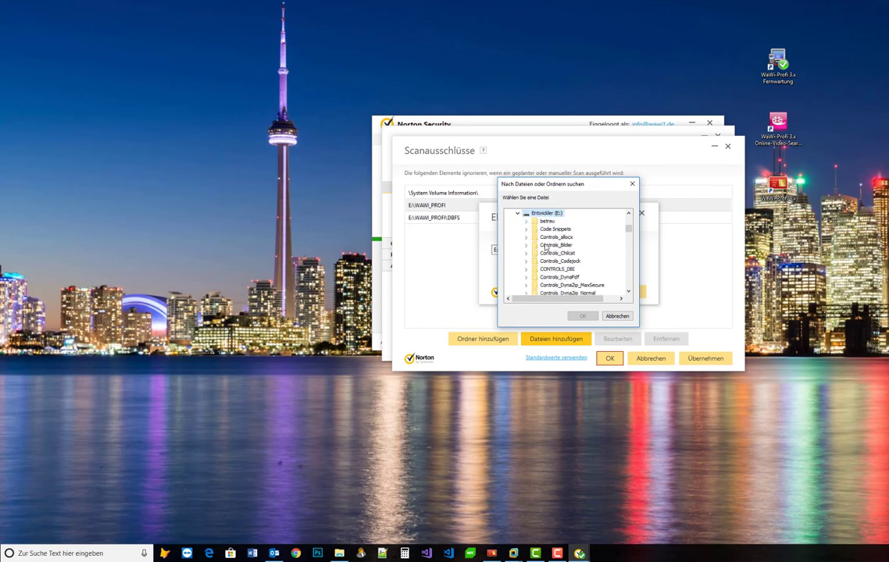
scroll(552, 250, "down", 5)
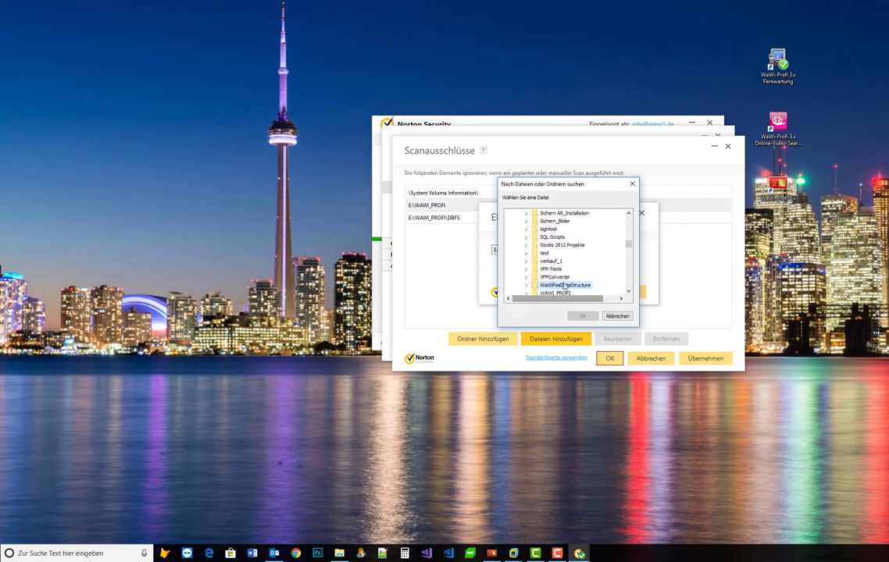
scroll(550, 253, "down", 3)
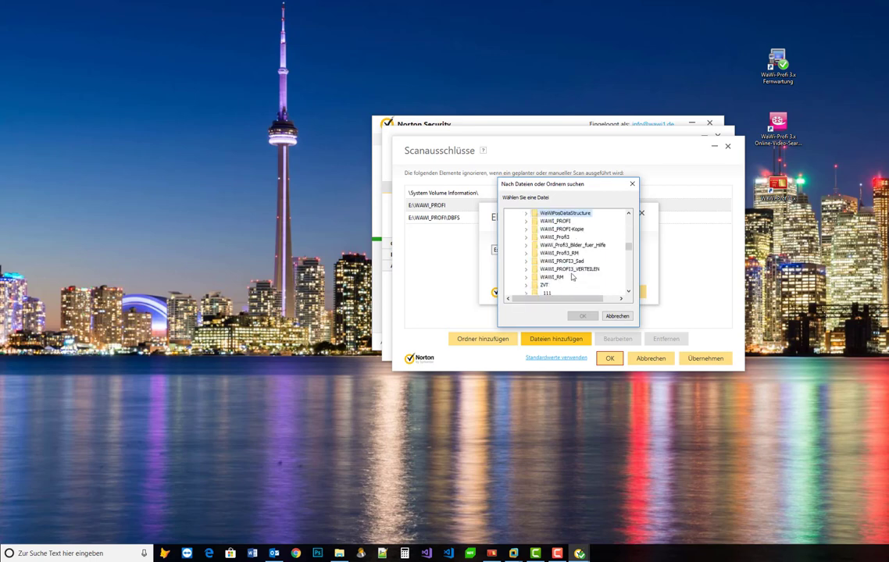
double_click(555, 221)
- Select wawi3.exe in the WAWI_PROFI folder and add it to the scan exclusions
scroll(556, 273, "down", 10)
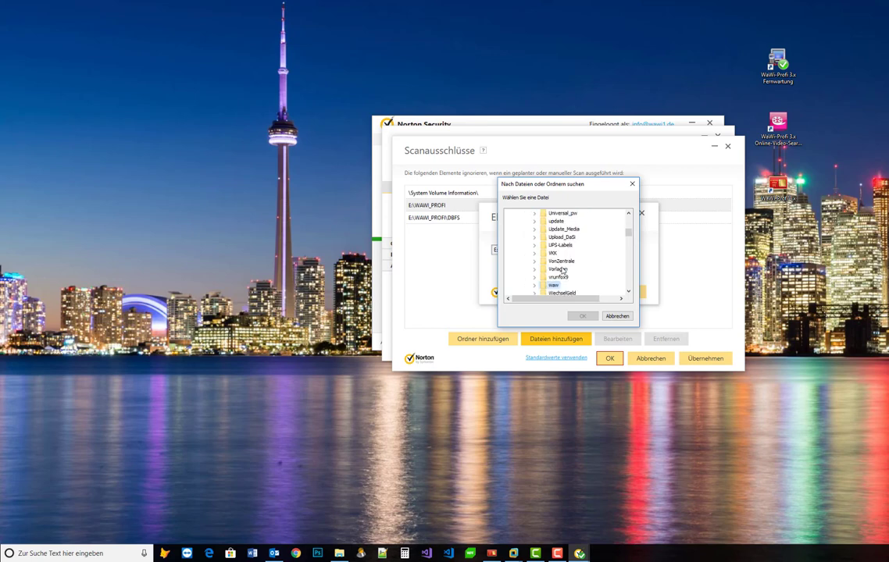
scroll(561, 286, "down", 5)
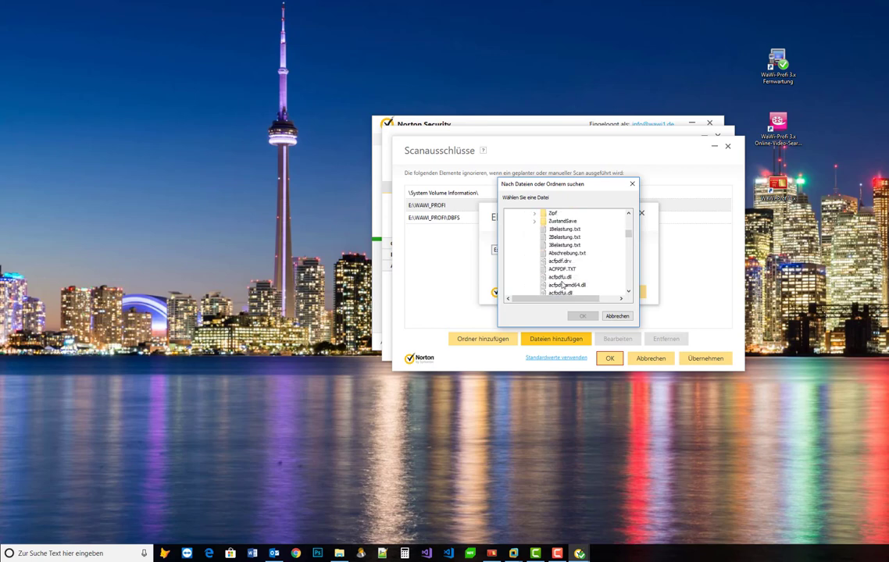
left_click(564, 284)
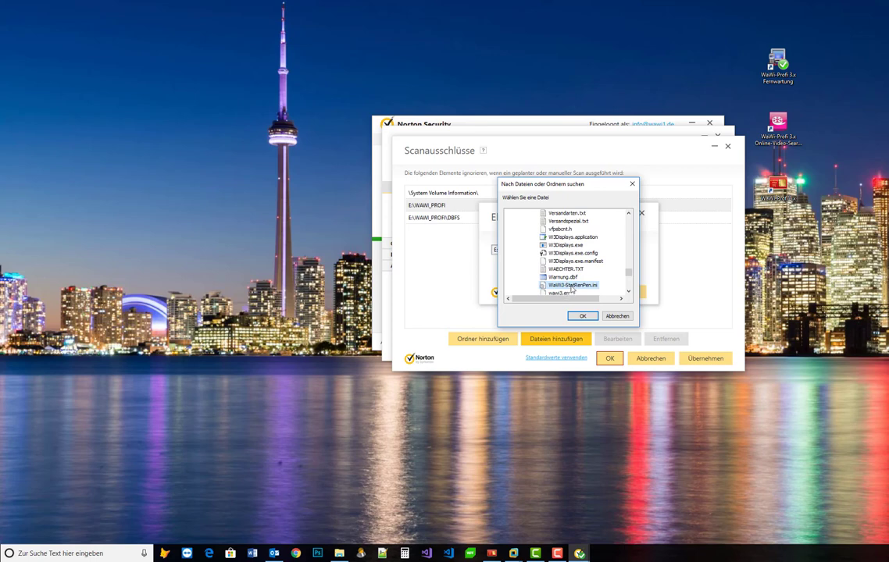
scroll(562, 281, "down", 2)
left_click(559, 253)
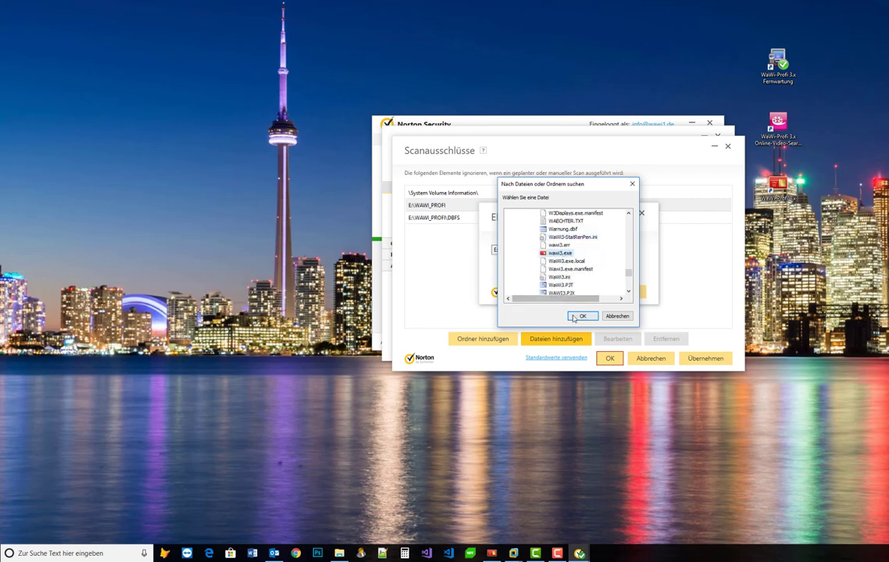
left_click(580, 316)
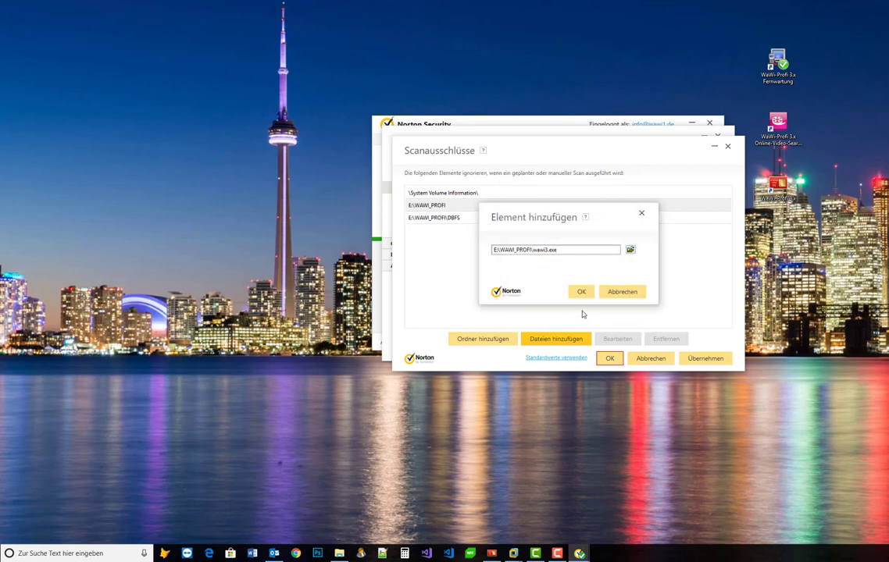
left_click(581, 292)
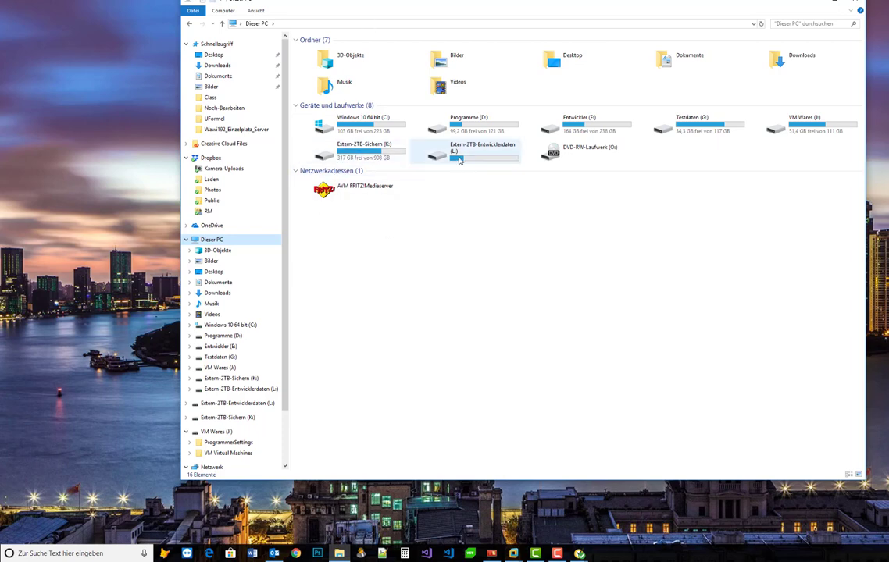
- Apply the scan exclusions and close the settings together with Norton Security
left_click(815, 4)
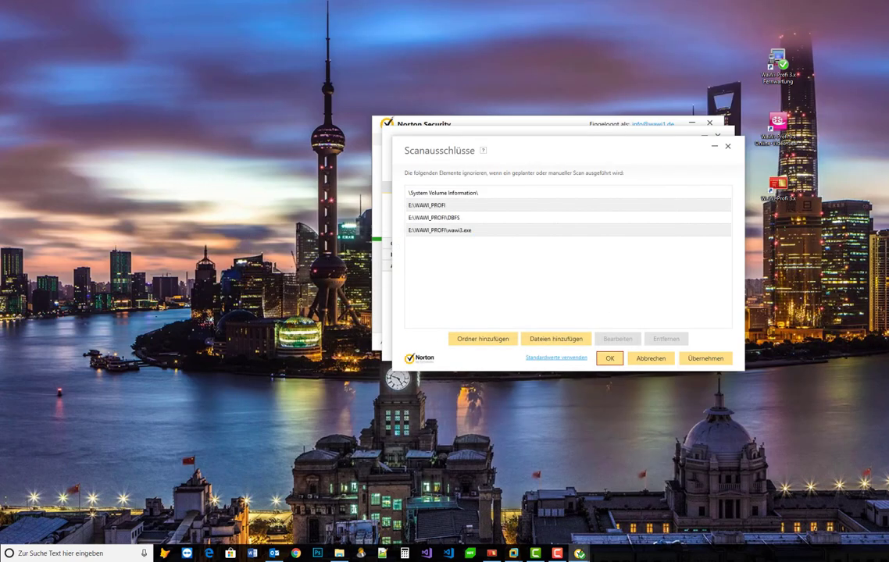
left_click(706, 359)
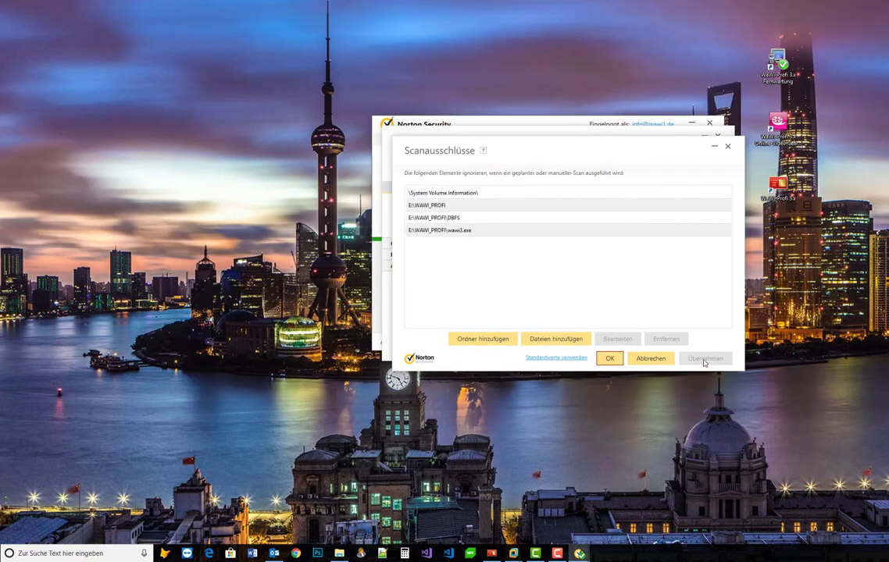
left_click(610, 359)
left_click(695, 347)
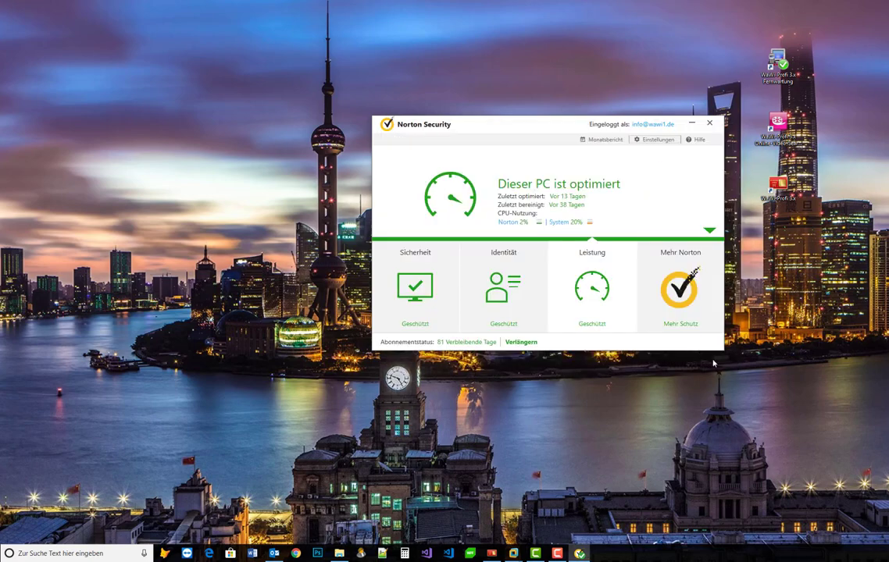
left_click(709, 123)
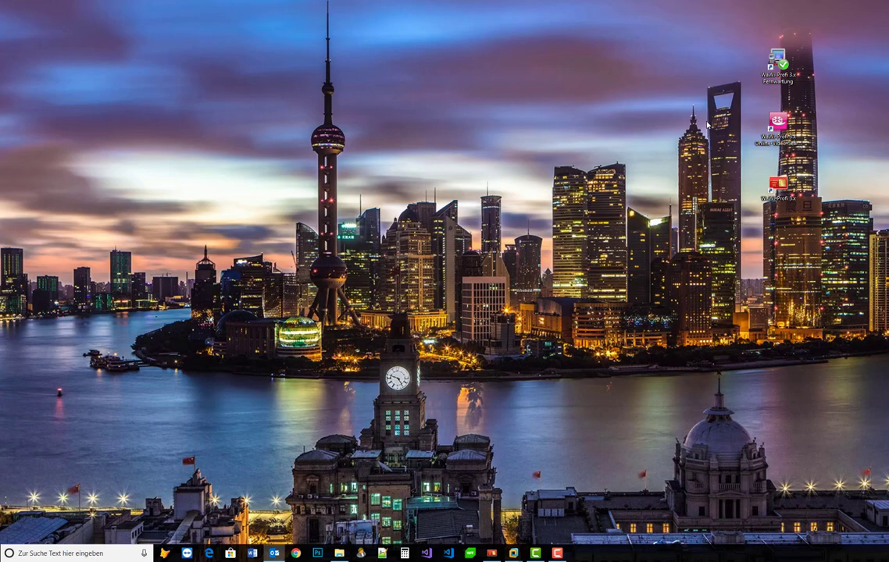
- Search Windows for "system" and open the Systemsteuerung
left_click(13, 554)
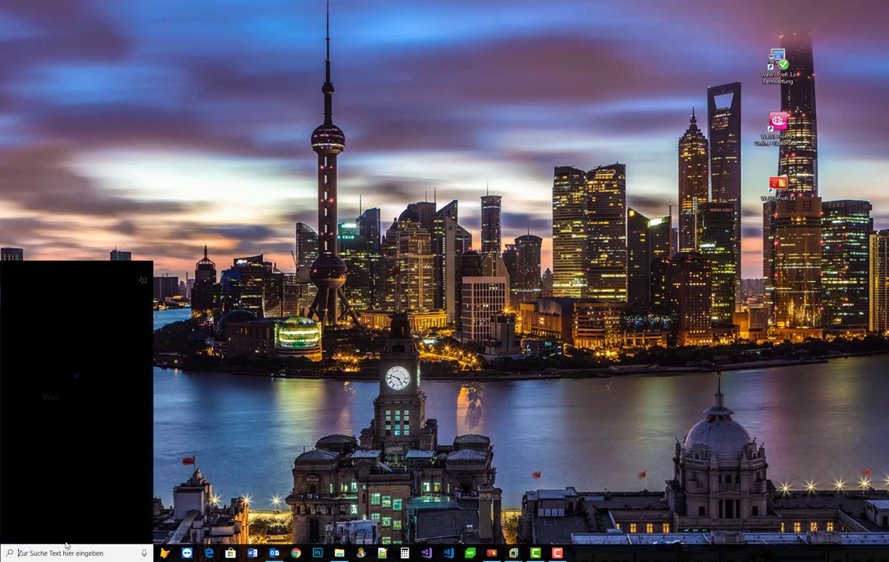
type("system")
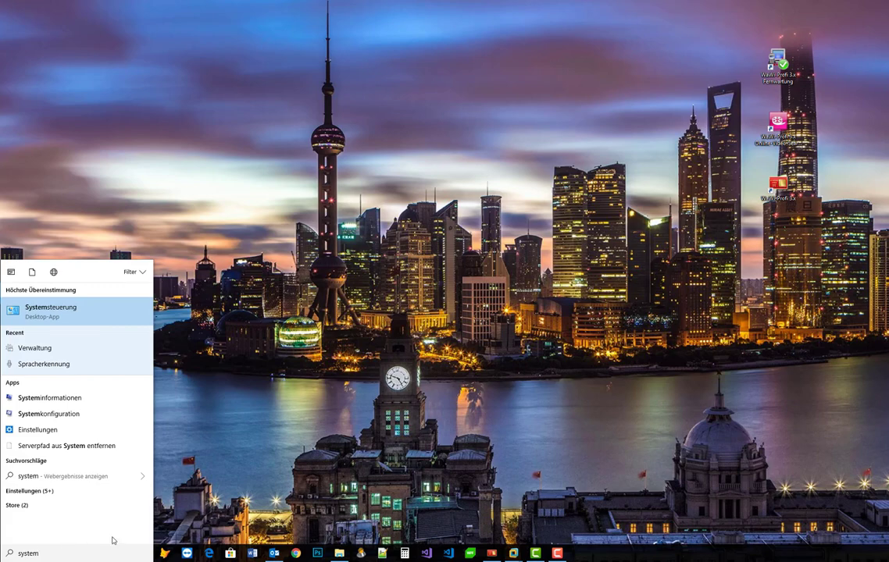
left_click(43, 307)
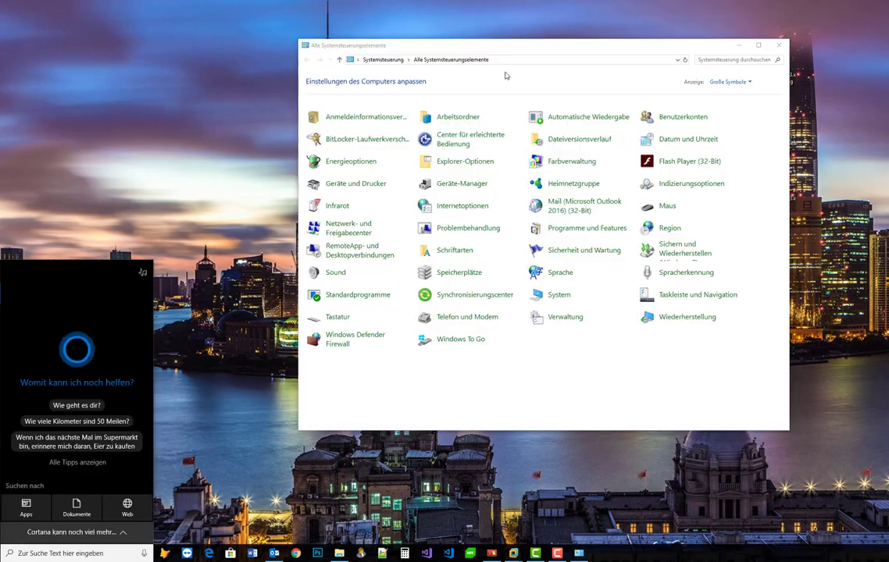
- Briefly open Verwaltung, close it, and switch the Systemsteuerung view to Kategorie and back to Große Symbole
mouse_move(581, 48)
left_mouse_down()
mouse_move(628, 32)
mouse_move(602, 17)
mouse_move(572, 31)
left_mouse_up()
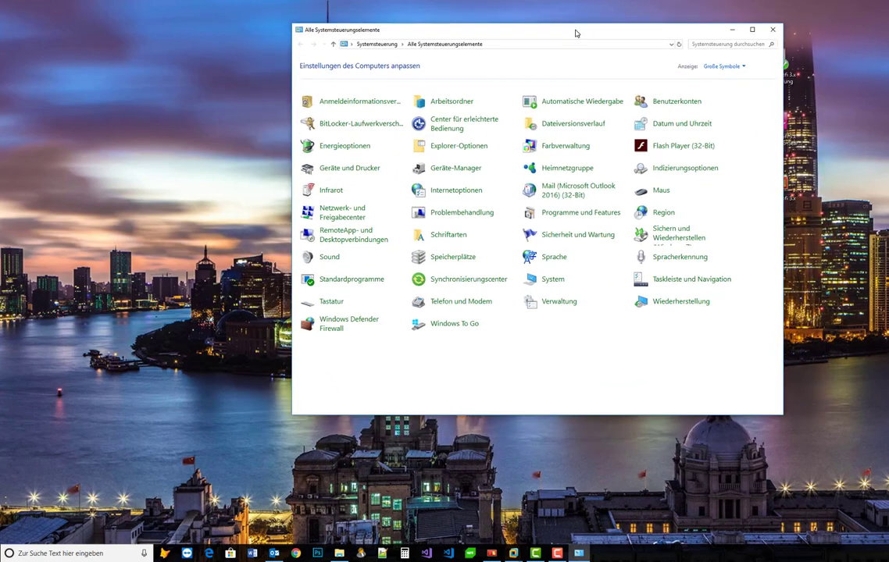
left_click(548, 304)
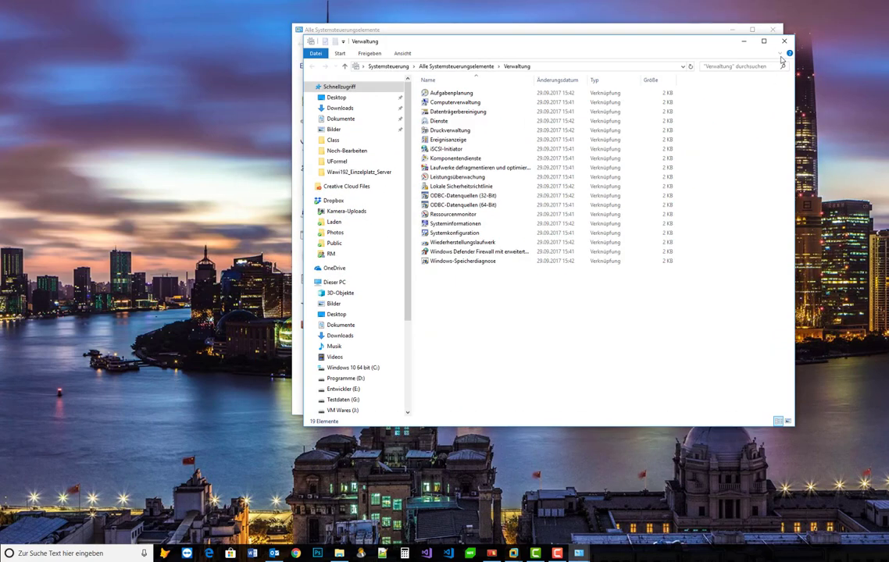
left_click(785, 41)
left_click(724, 67)
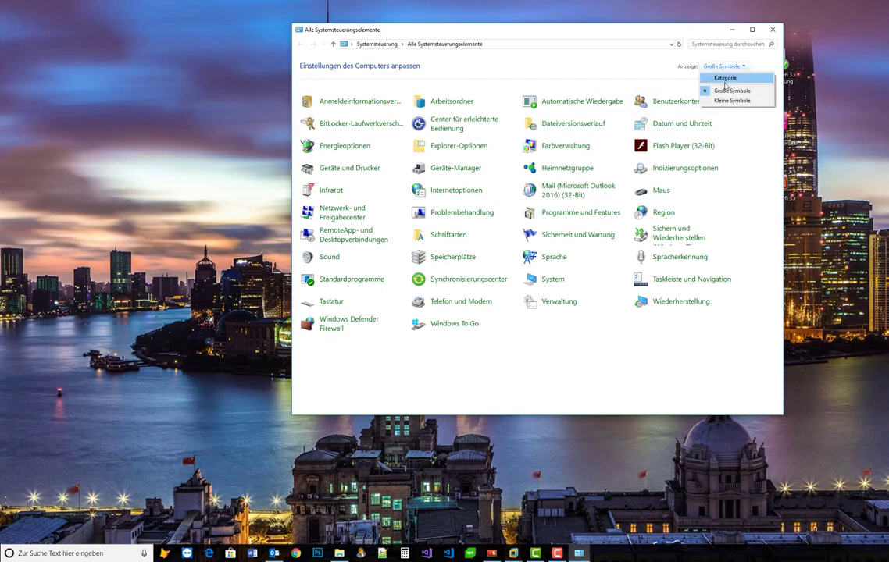
left_click(725, 78)
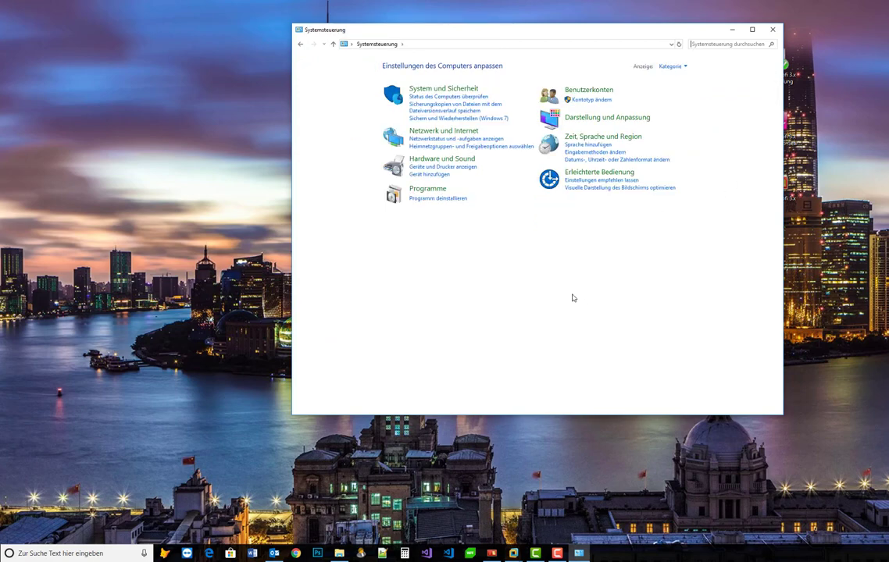
left_click(671, 66)
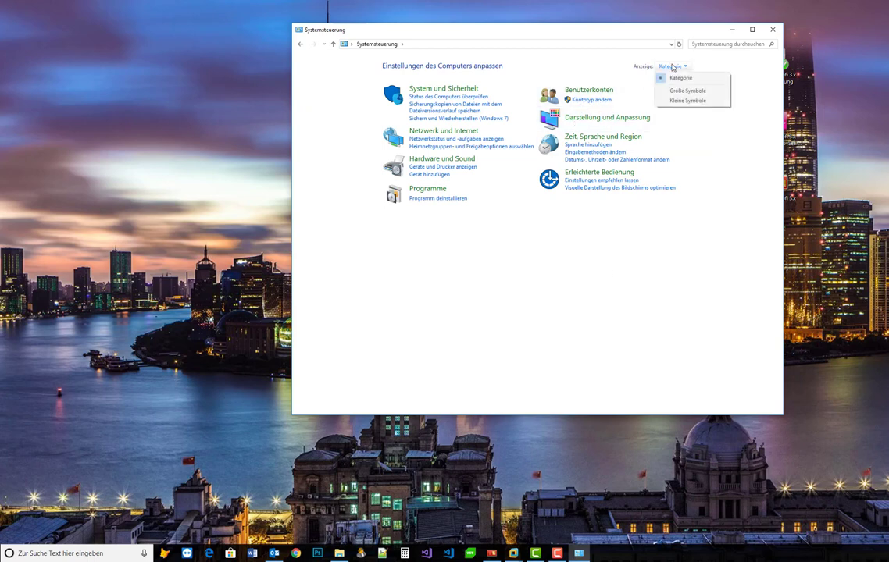
left_click(682, 91)
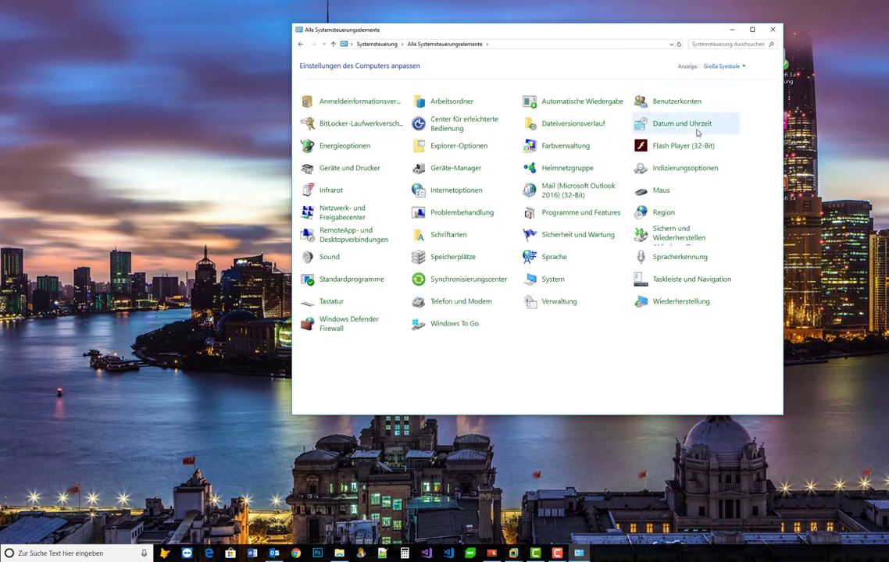
- Open Verwaltung in the Systemsteuerung and start Aufgabenplanung from its tools
left_click(557, 308)
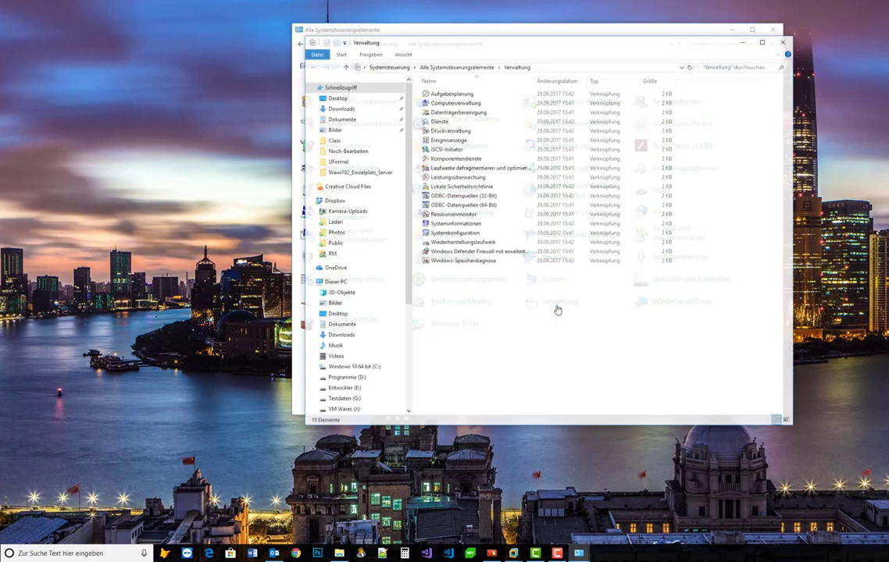
left_click(467, 104)
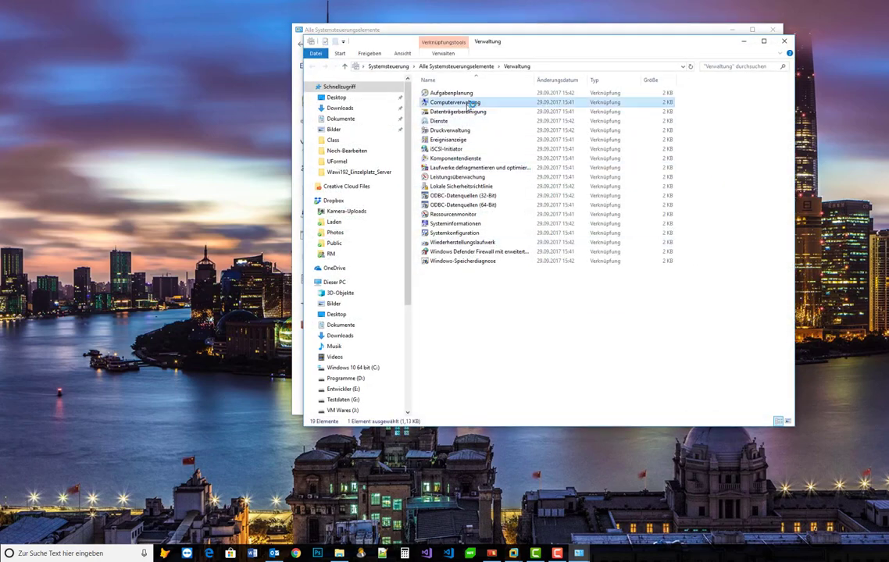
double_click(470, 104)
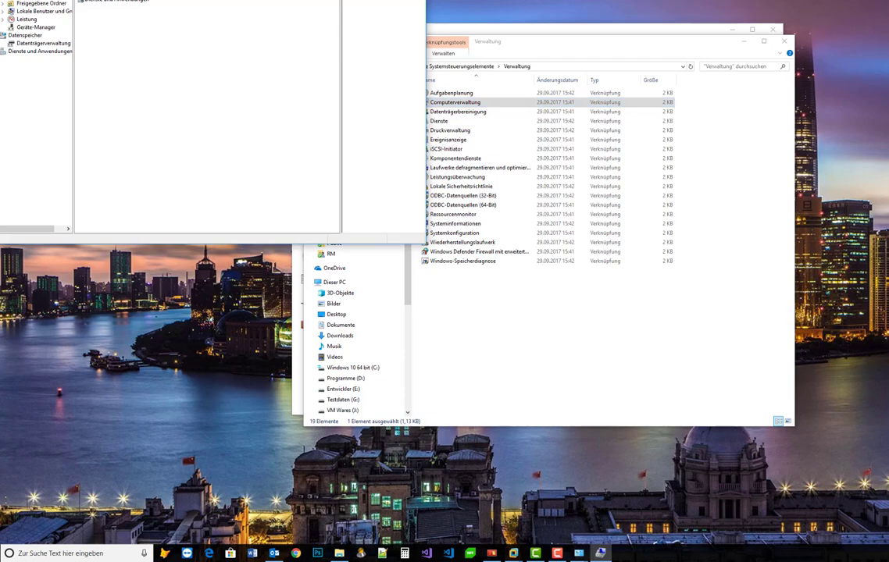
left_click(441, 94)
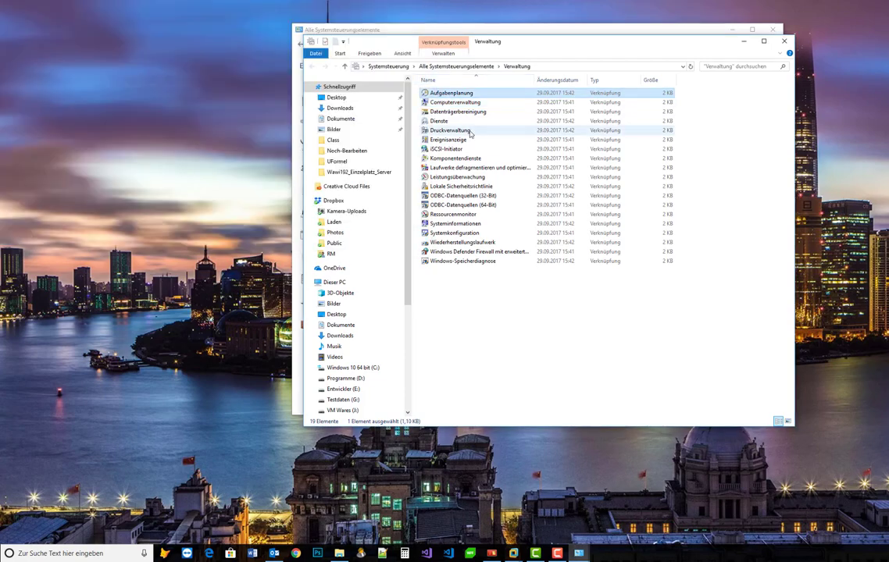
- Expand the Aufgabenplanungsbibliothek, enlarge the Aufgabenplanung window and widen its folder tree
left_click_drag(233, 111, 391, 129)
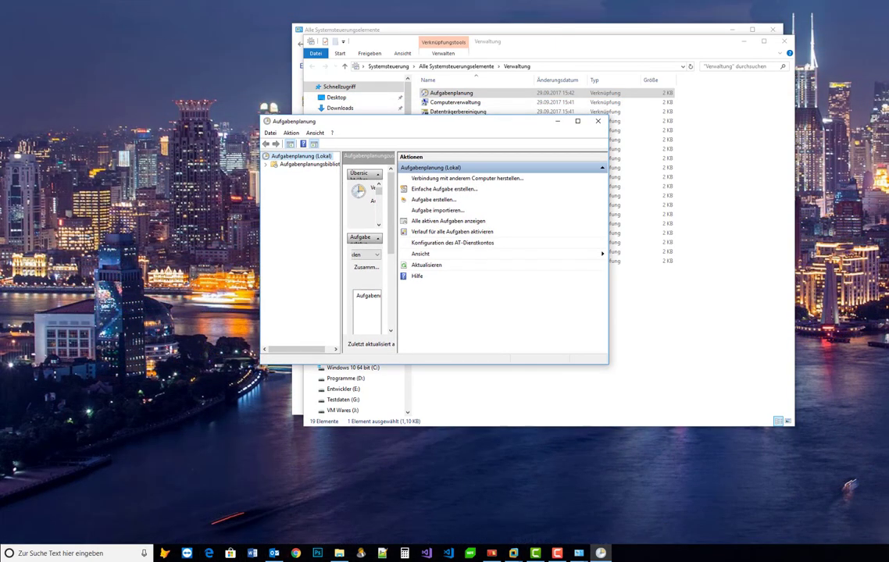
left_click(607, 367)
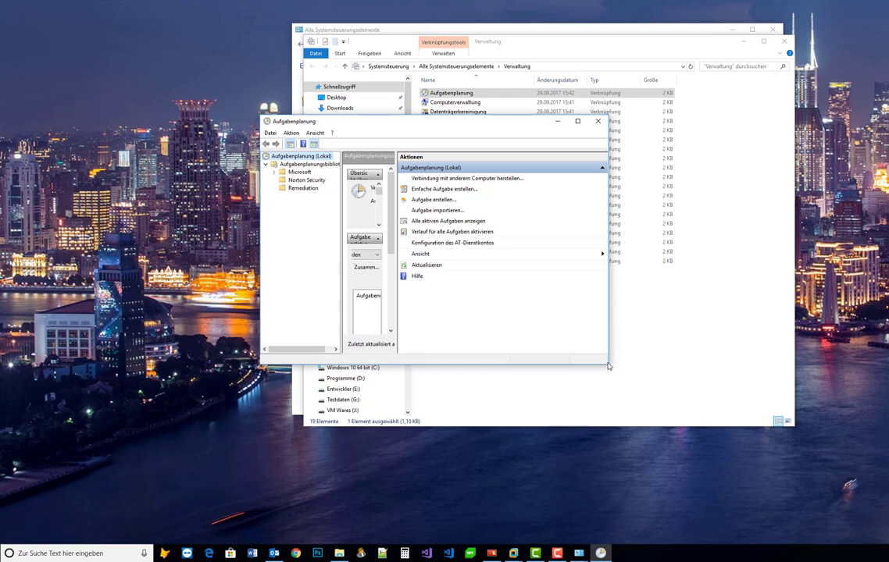
left_click_drag(609, 364, 628, 366)
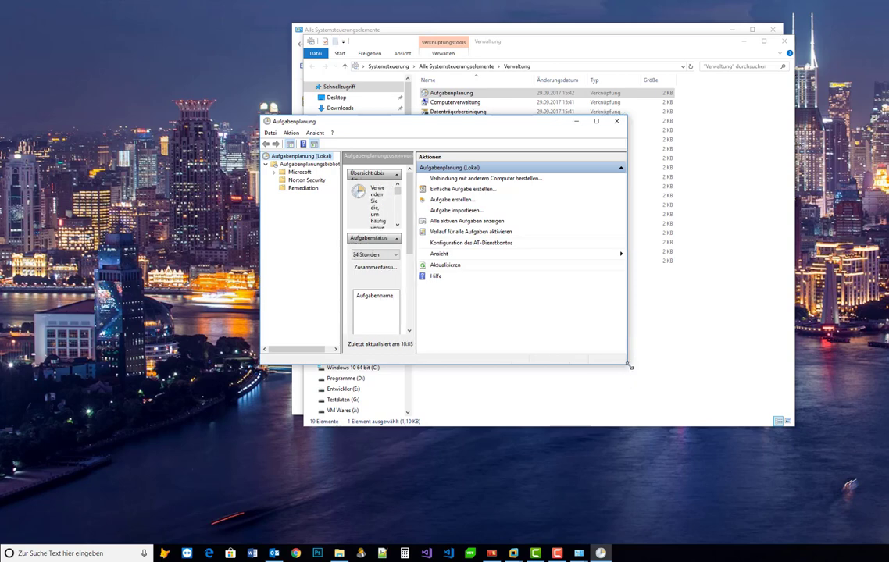
left_click_drag(654, 400, 765, 443)
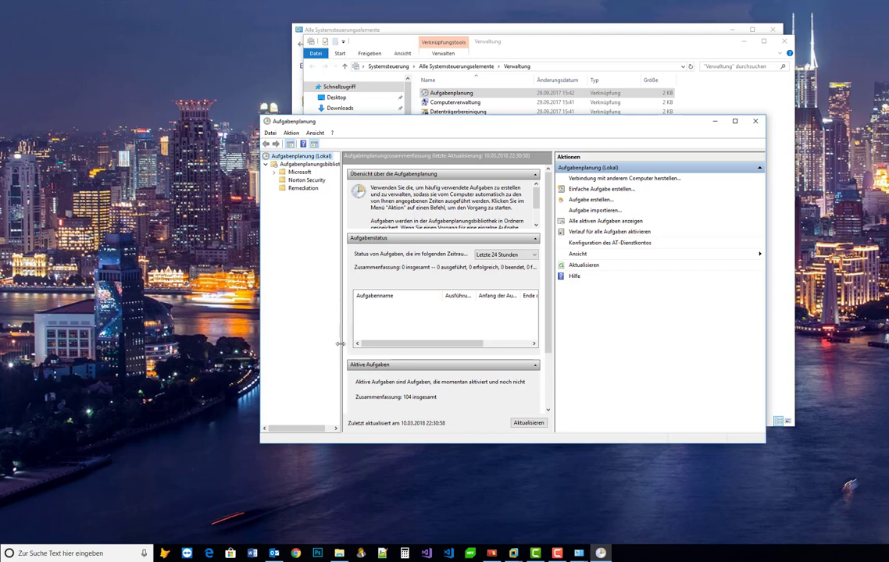
left_click_drag(343, 348, 359, 345)
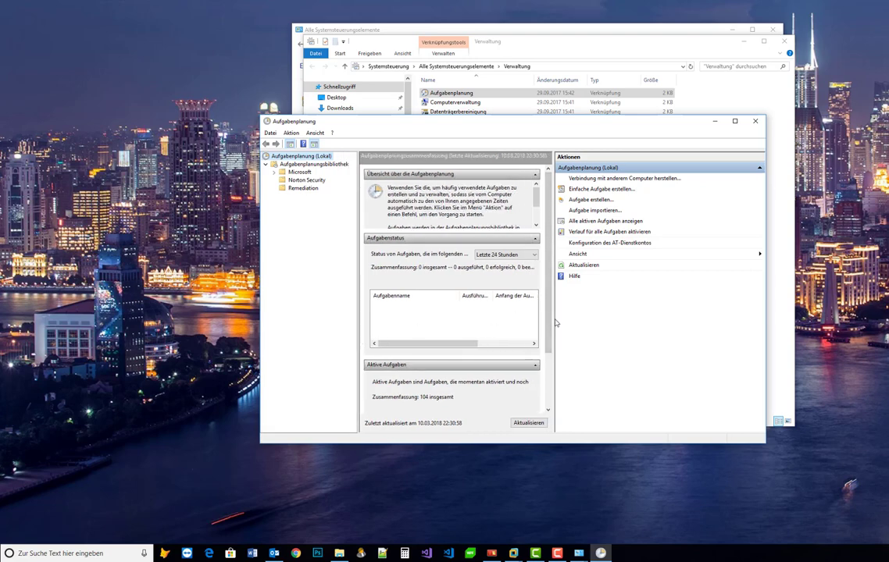
- Open the Defrag folder under Microsoft > Windows in the task library and enlarge the window to fit the task details
double_click(297, 172)
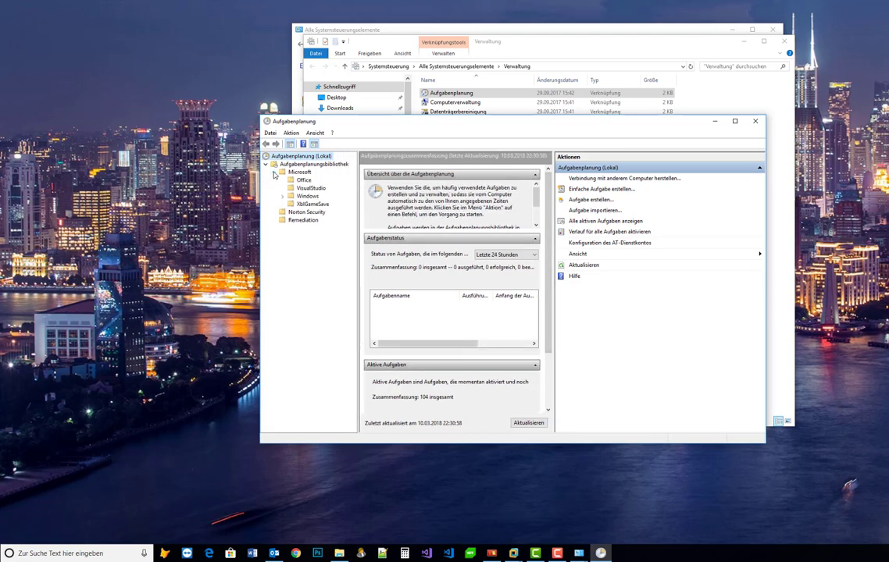
double_click(304, 196)
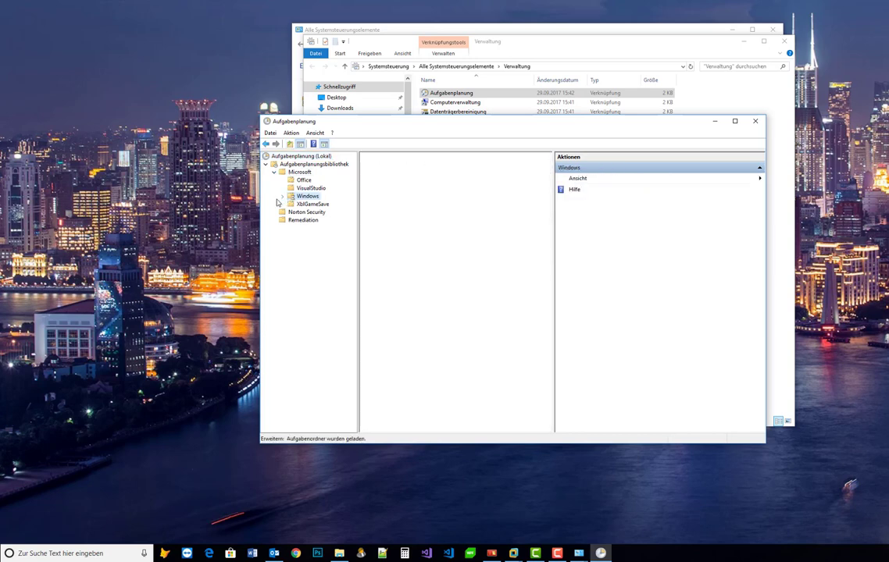
left_click(313, 292)
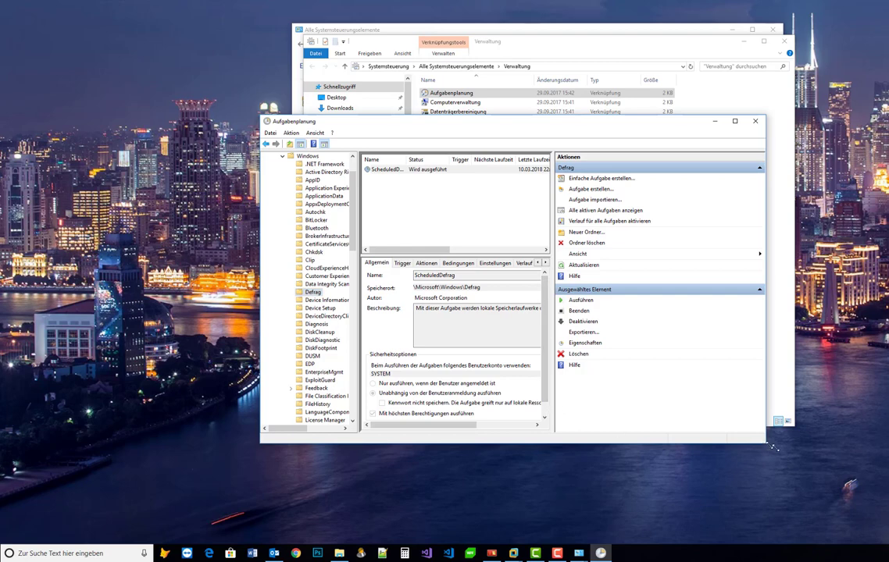
left_click_drag(772, 448, 875, 485)
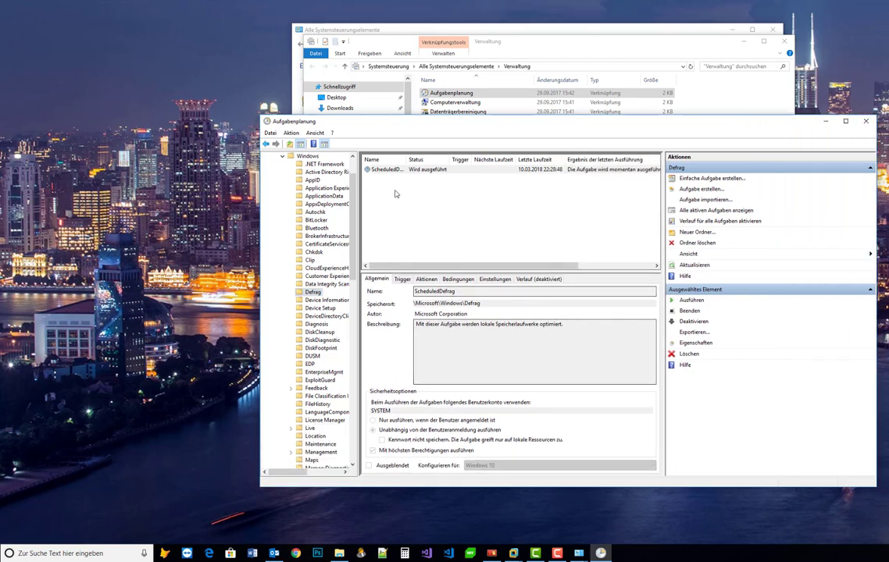
- Select the ScheduledDefrag task, widen the Name column and end the task's current run
left_click(394, 170)
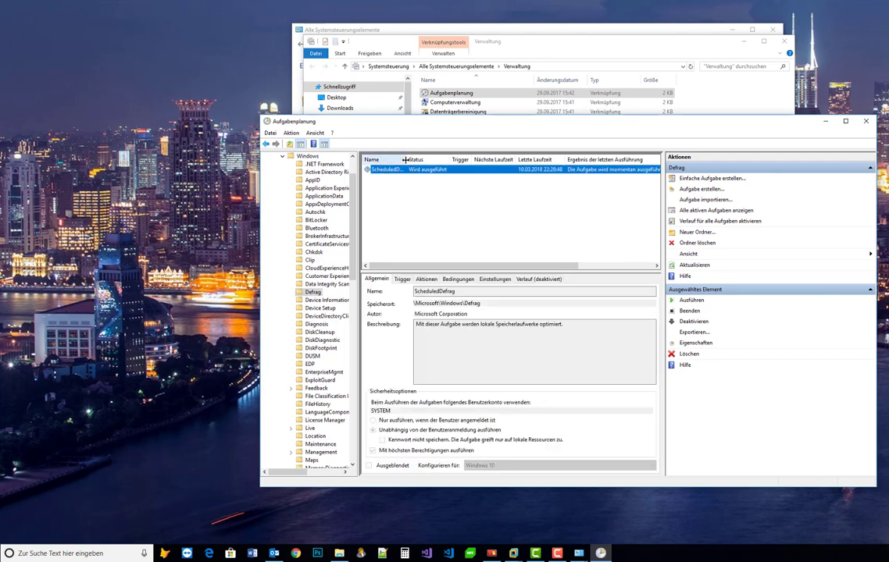
left_click_drag(404, 160, 421, 159)
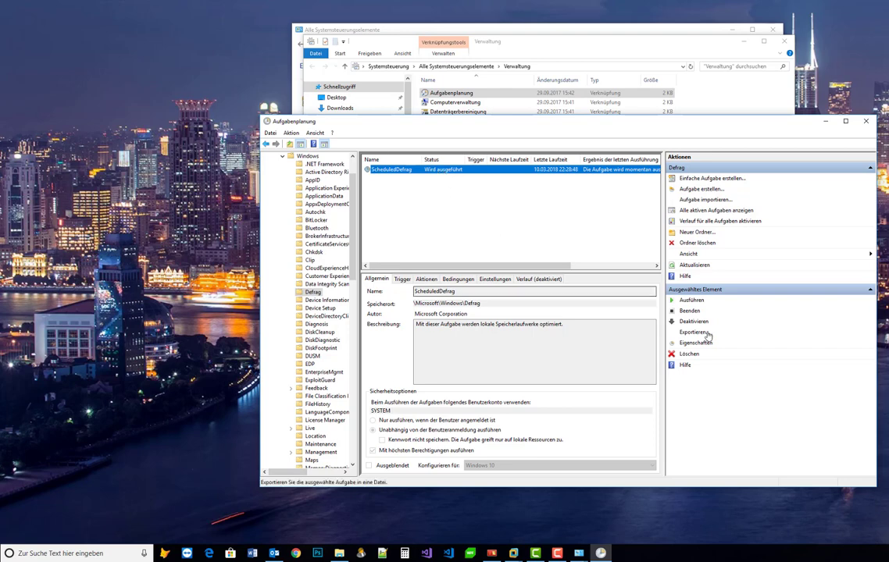
left_click(688, 311)
left_click(568, 270)
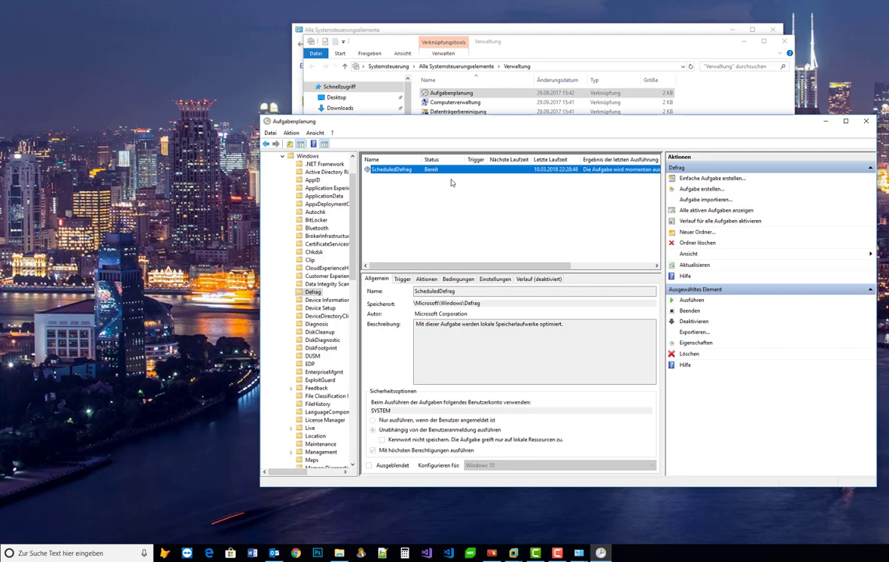
- Check the triggers of ScheduledDefrag, open the task's properties and highlight its description
left_click(402, 280)
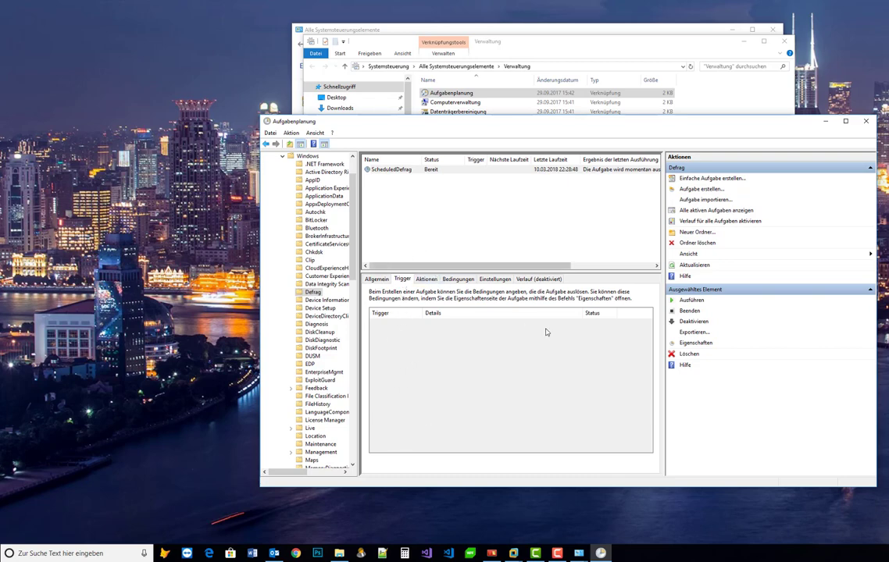
left_click(387, 170)
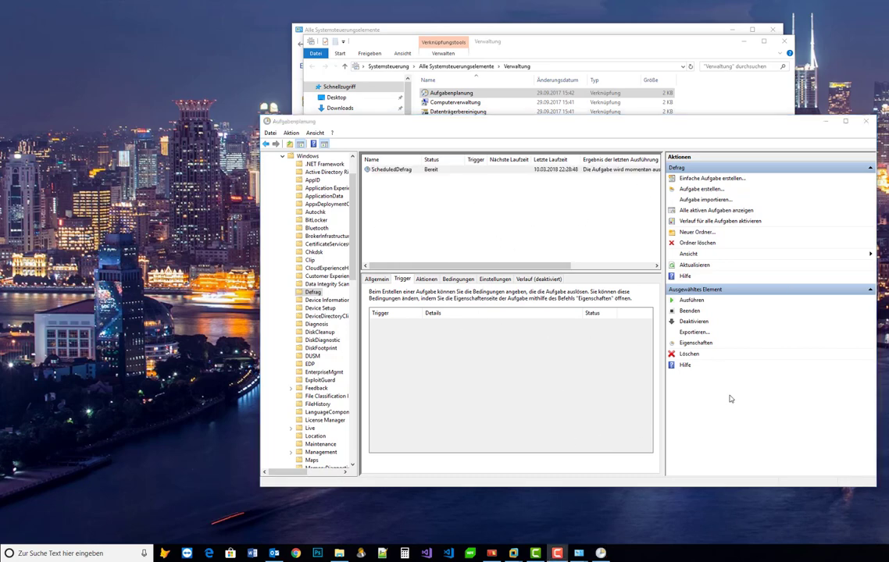
left_click(694, 344)
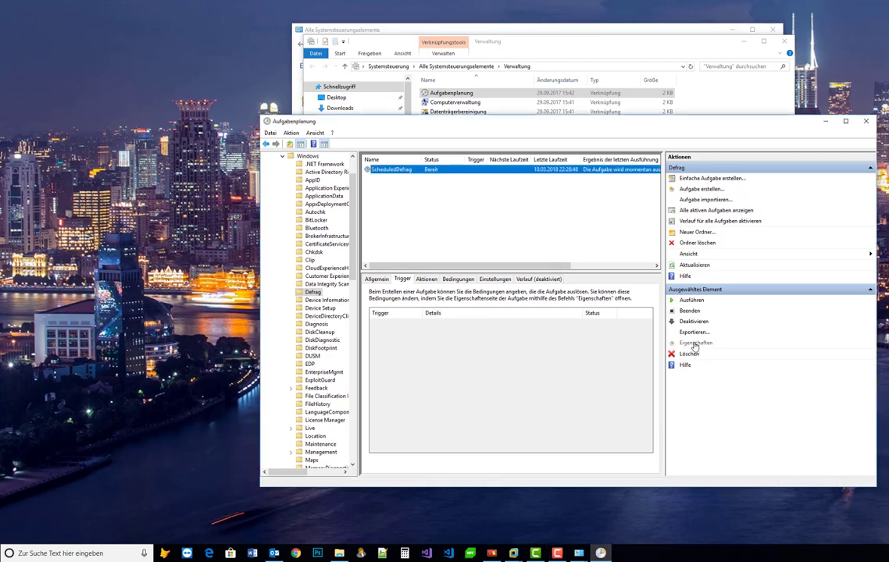
left_click_drag(232, 29, 498, 144)
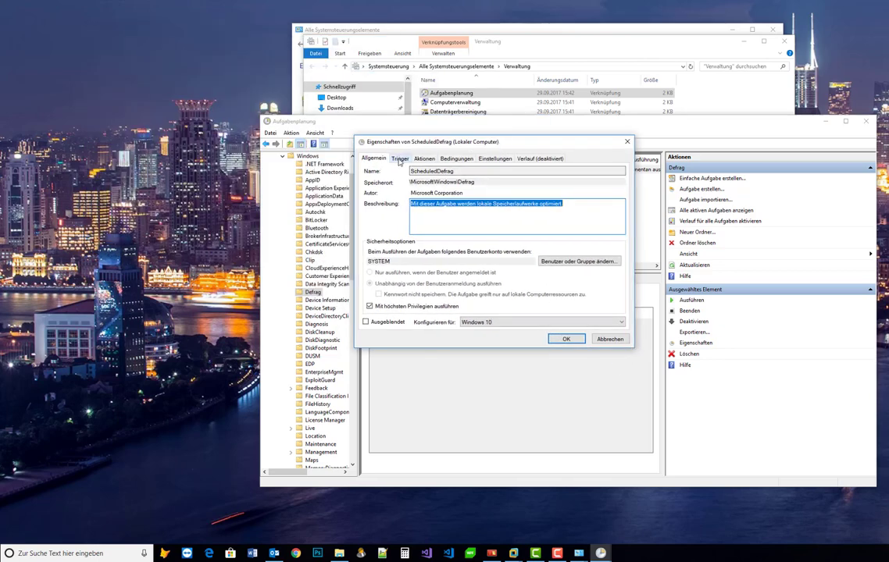
left_click_drag(419, 204, 424, 204)
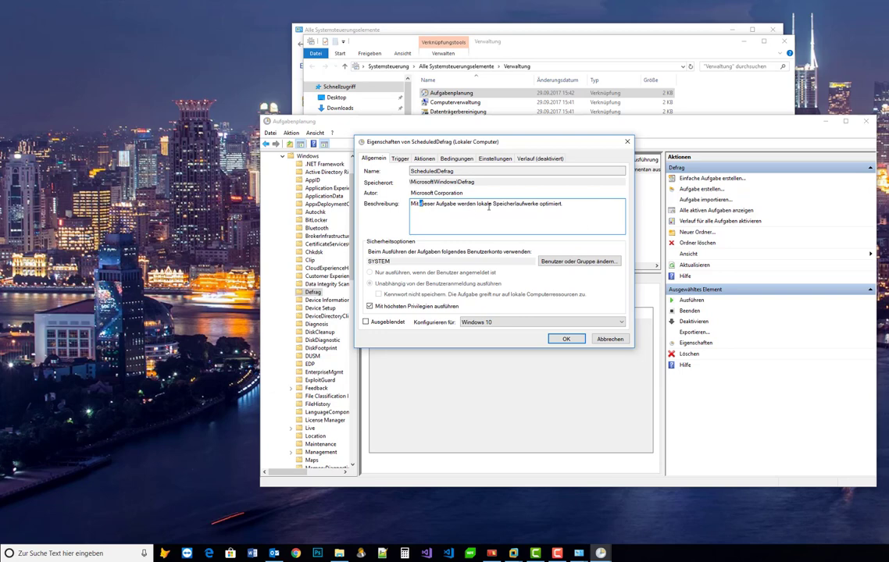
left_click_drag(567, 204, 386, 206)
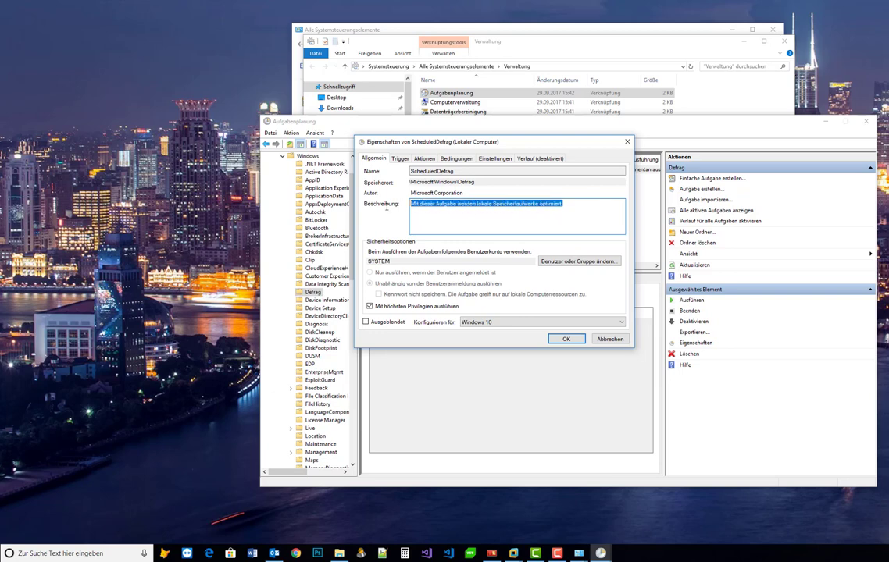
- Add a daily trigger to ScheduledDefrag starting 10.03.2018 at 08:00:00, repeating every 1 day, and save the task properties
left_click(401, 158)
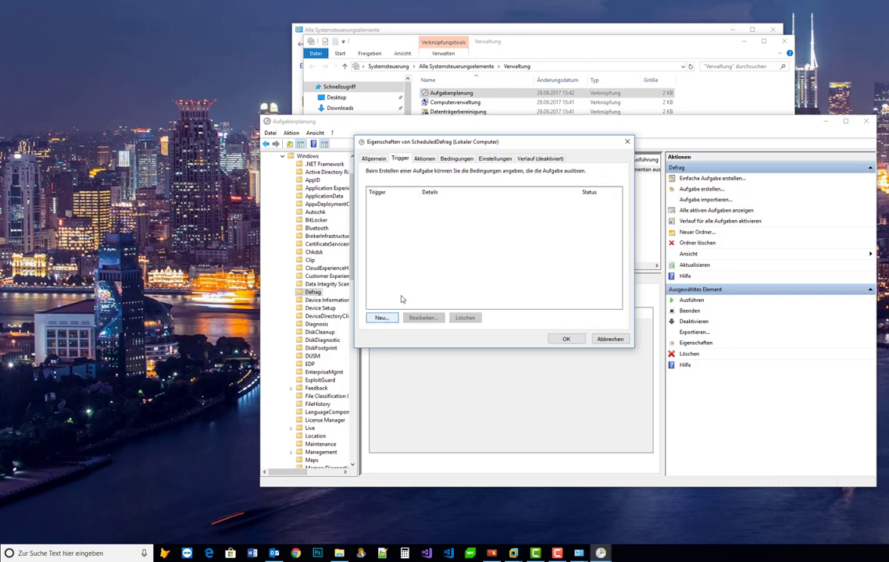
left_click(383, 320)
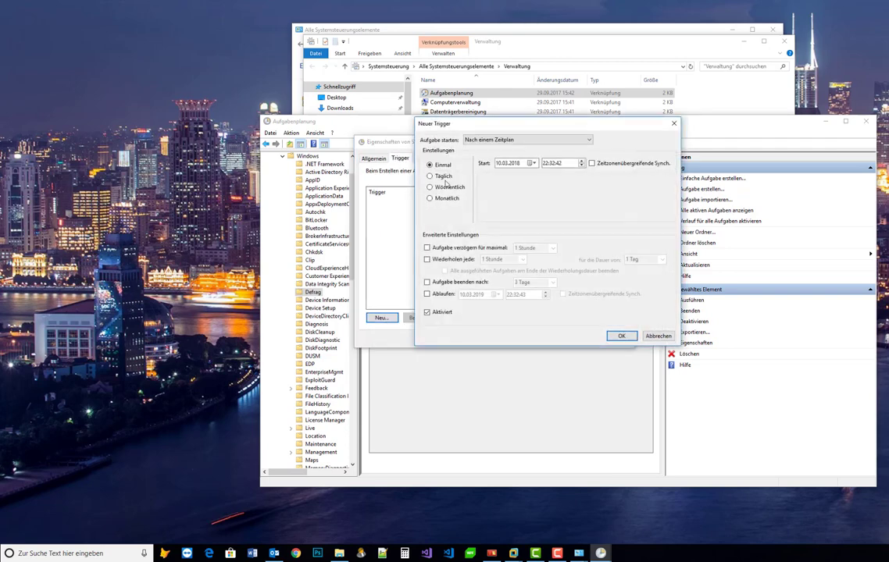
left_click(443, 176)
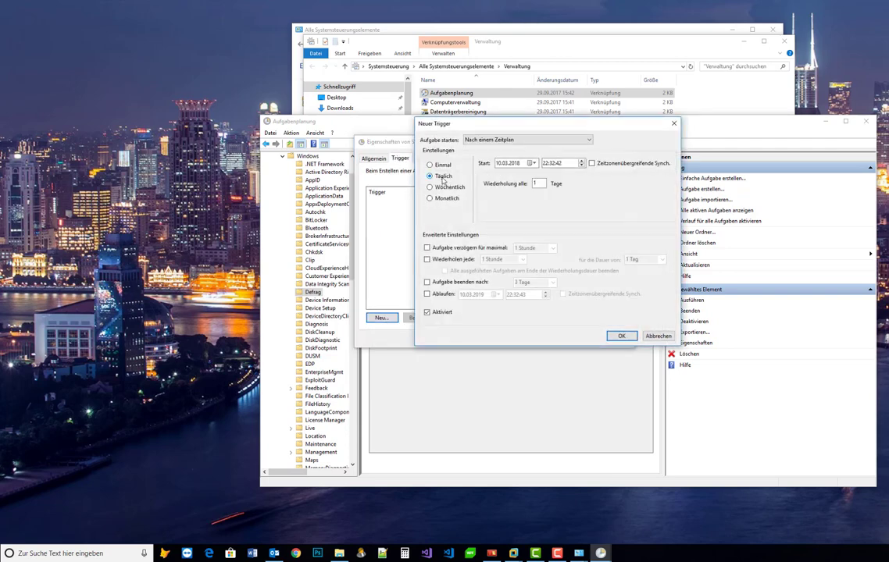
double_click(538, 184)
key("shift+Tab")
key("shift+Tab")
type("10")
type("08:")
type("00:00")
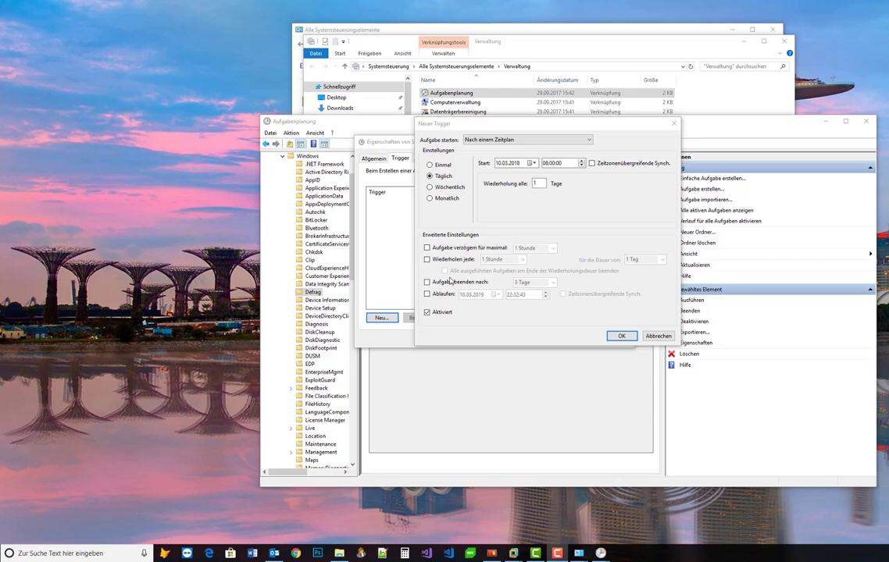
left_click(622, 336)
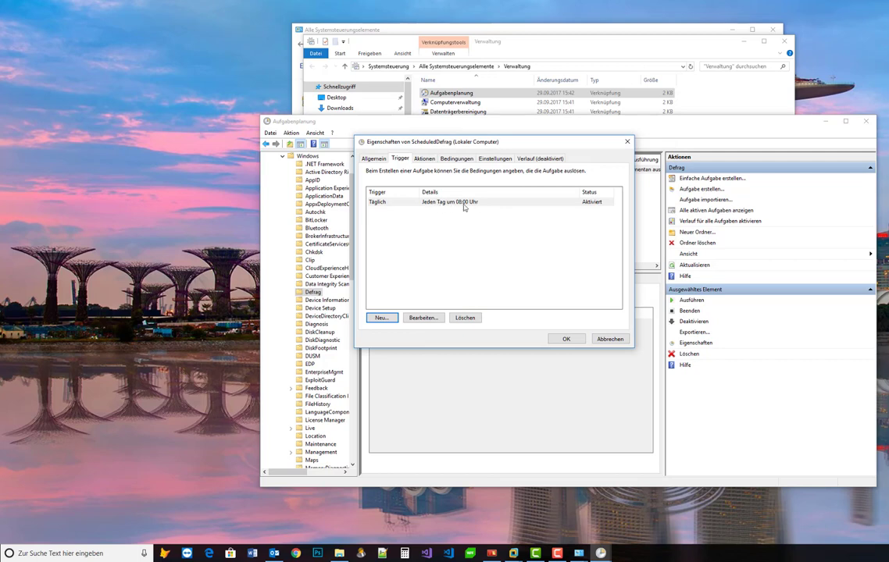
left_click(562, 339)
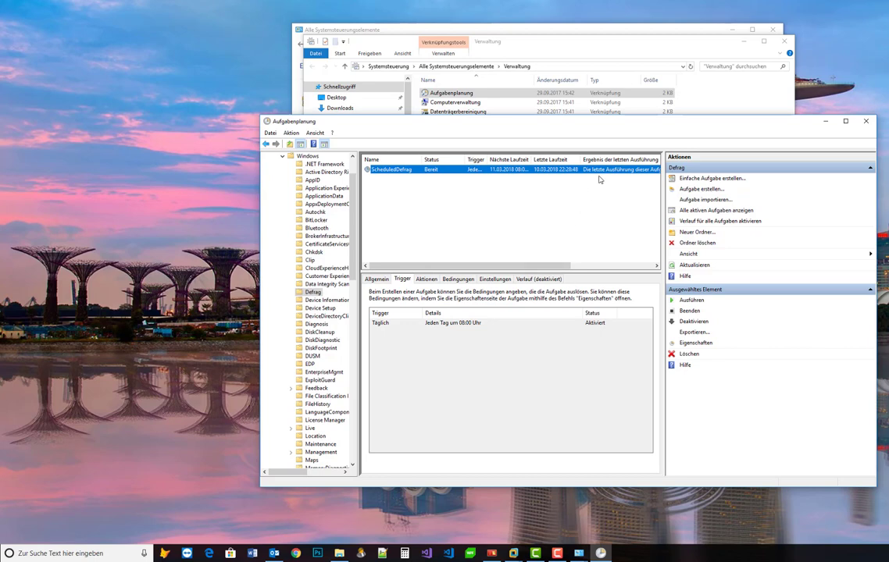
- Reopen the ScheduledDefrag properties, check the start time in the daily trigger's edit dialog and confirm both dialogs
left_click(695, 344)
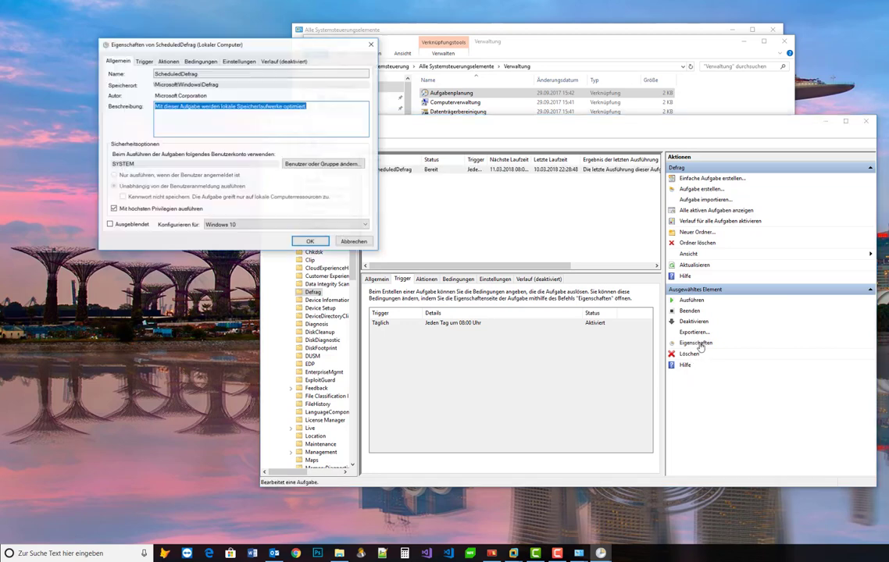
left_click_drag(149, 45, 291, 132)
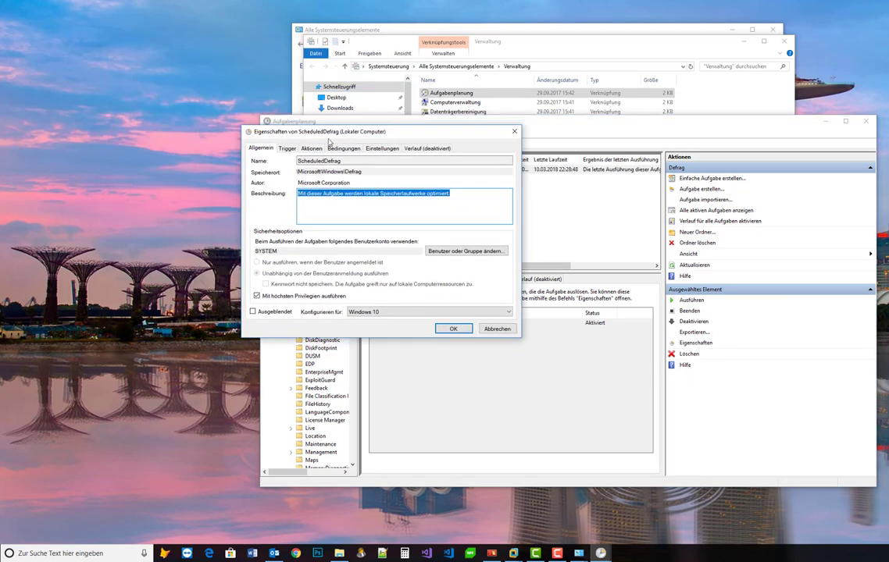
left_click(287, 148)
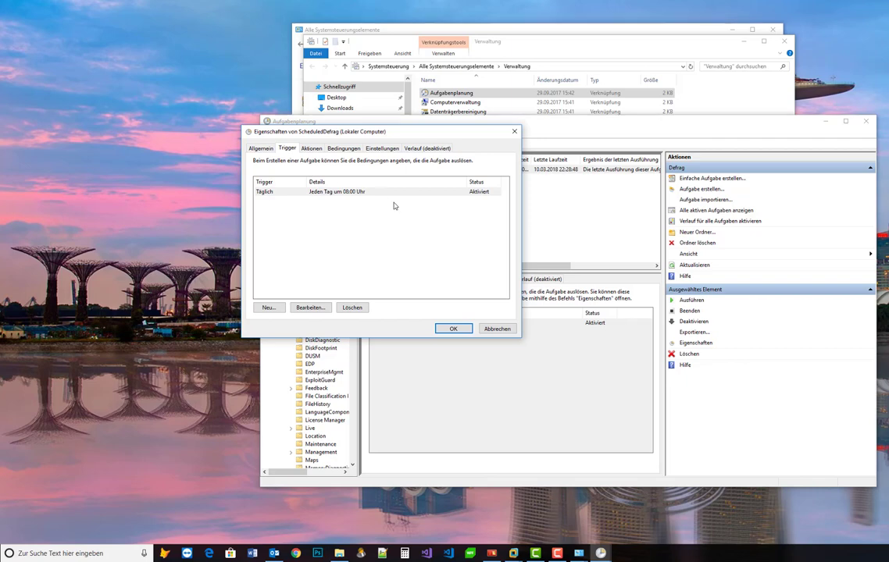
left_click(305, 309)
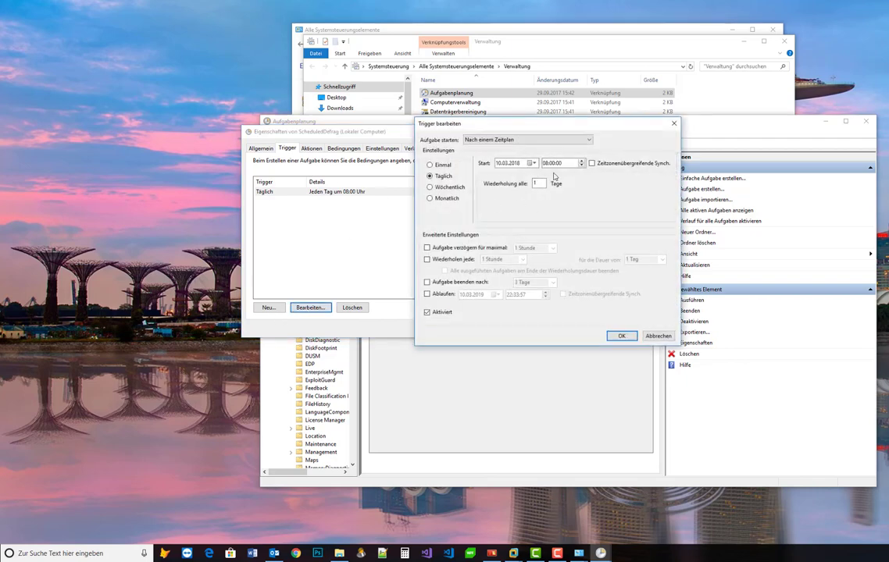
left_click(552, 163)
key("Return")
left_click(453, 328)
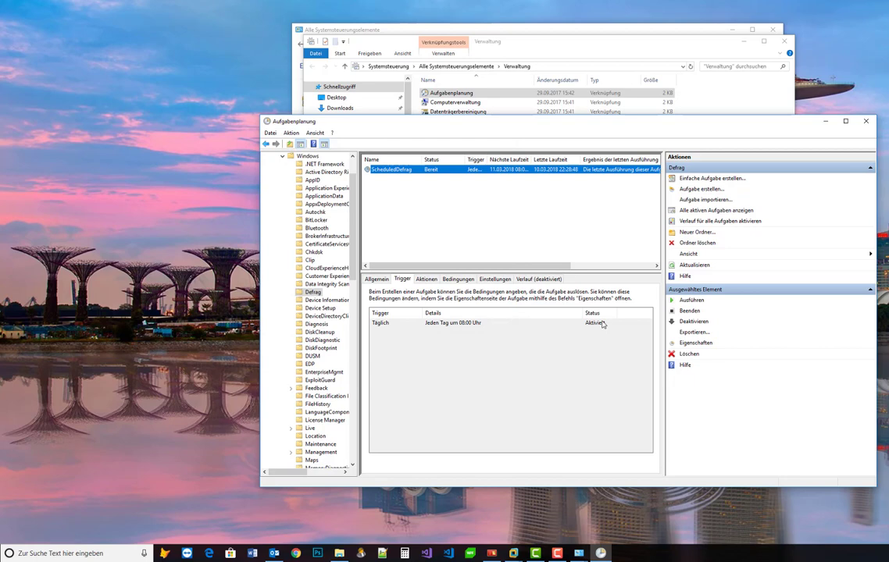
- Close the Aufgabenplanung, Verwaltung and Alle Systemsteuerungselemente windows to return to the desktop
left_click(865, 122)
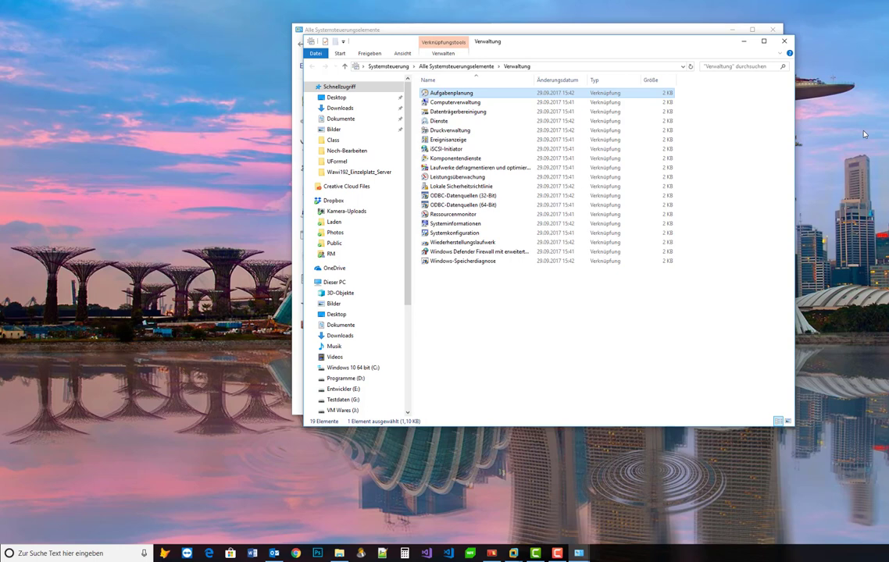
left_click(787, 40)
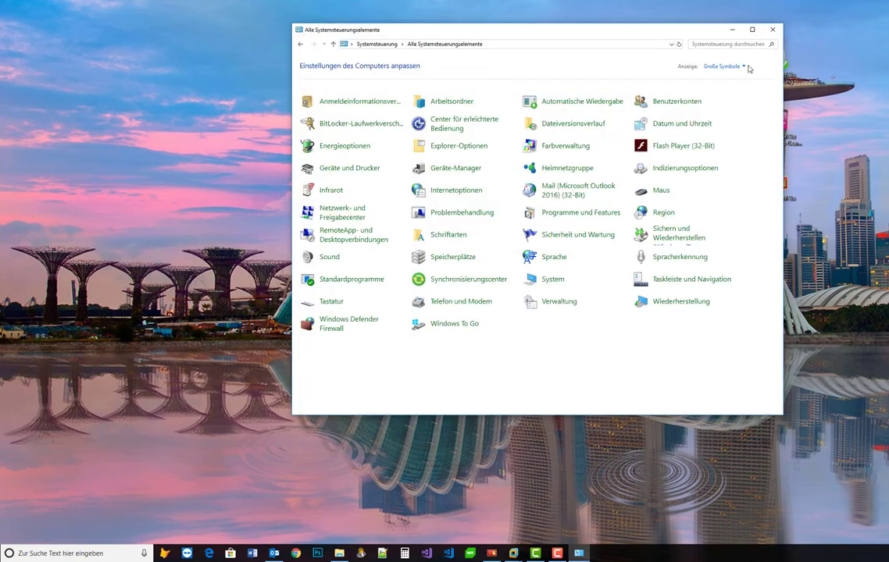
left_click(772, 29)
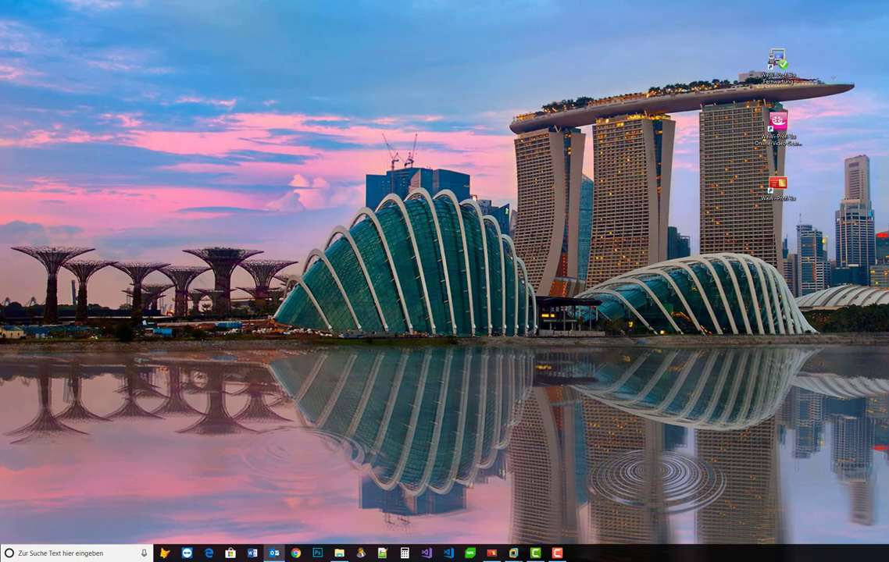